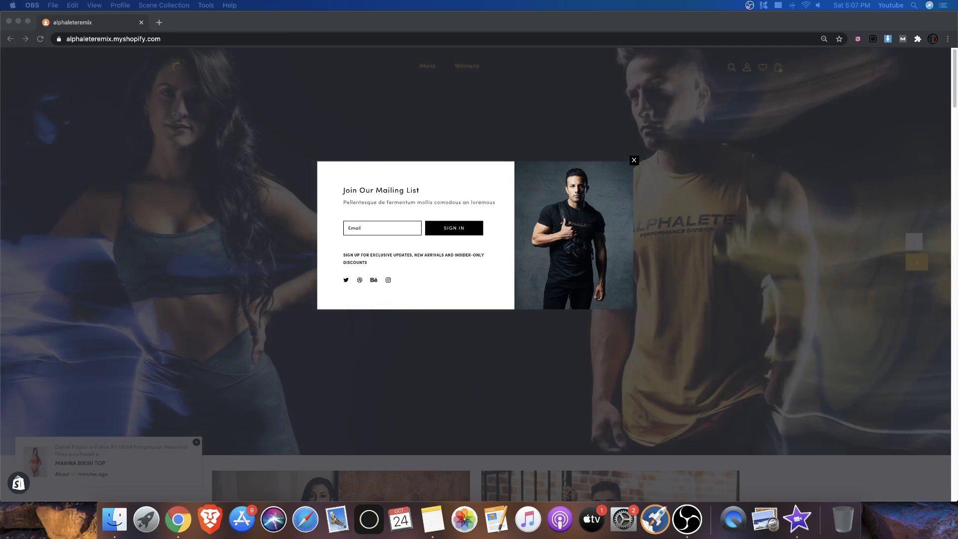
Close the Join Our Mailing List popup to reveal the homepage gallery and footer.
scroll(716, 241, "down", 20)
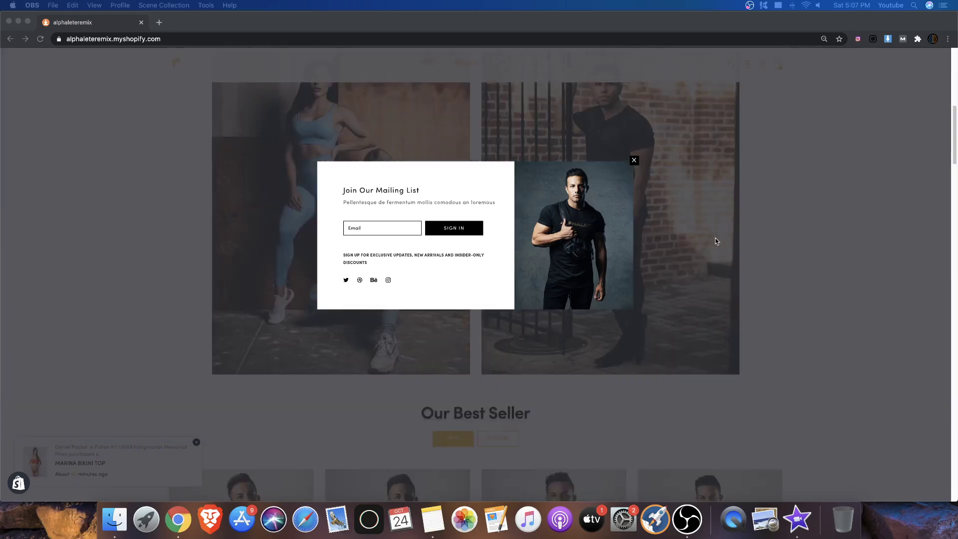
scroll(685, 239, "down", 20)
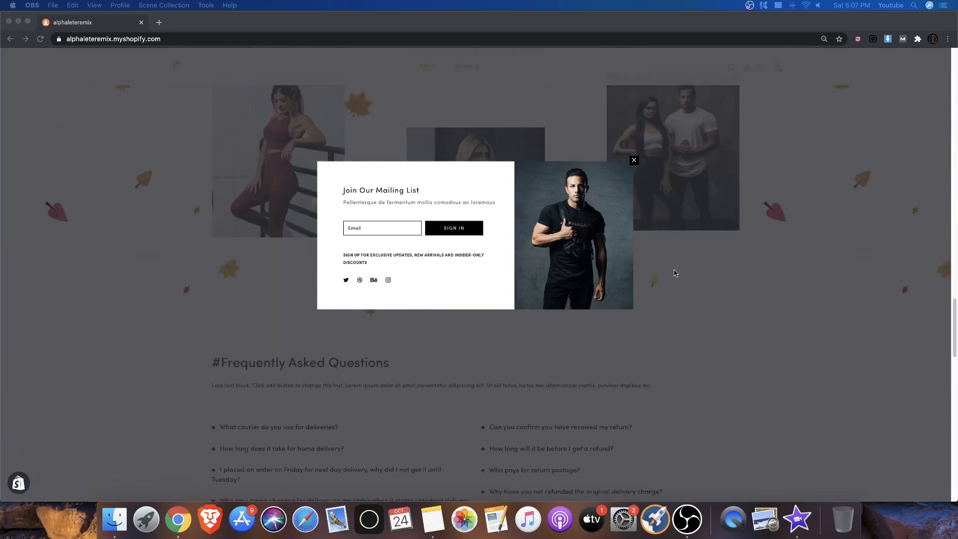
scroll(691, 278, "up", 20)
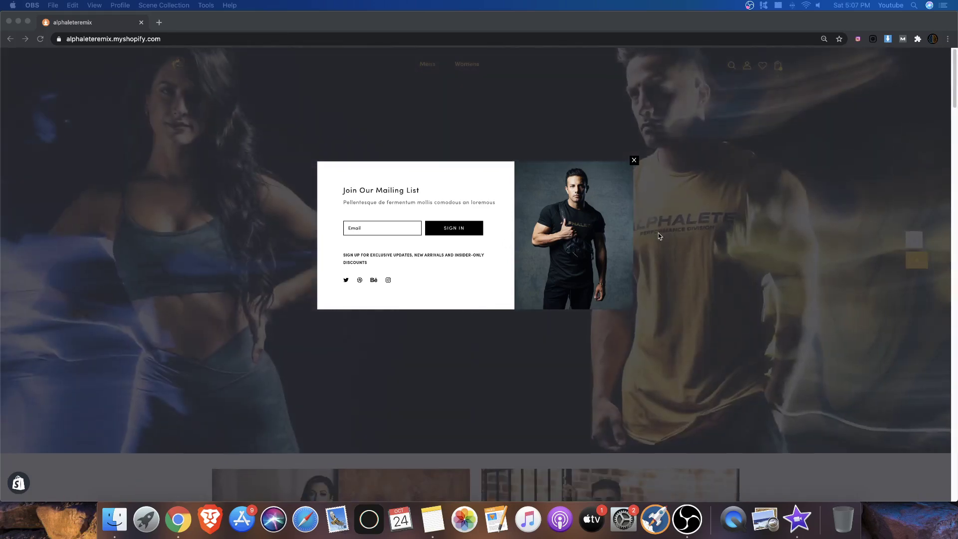
scroll(657, 232, "down", 20)
scroll(658, 210, "down", 10)
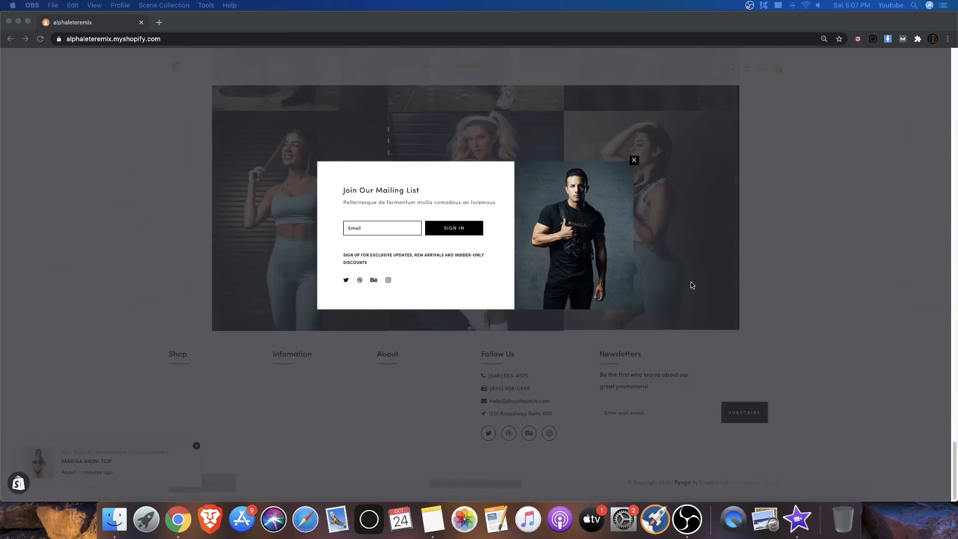
scroll(618, 256, "up", 15)
scroll(606, 257, "up", 20)
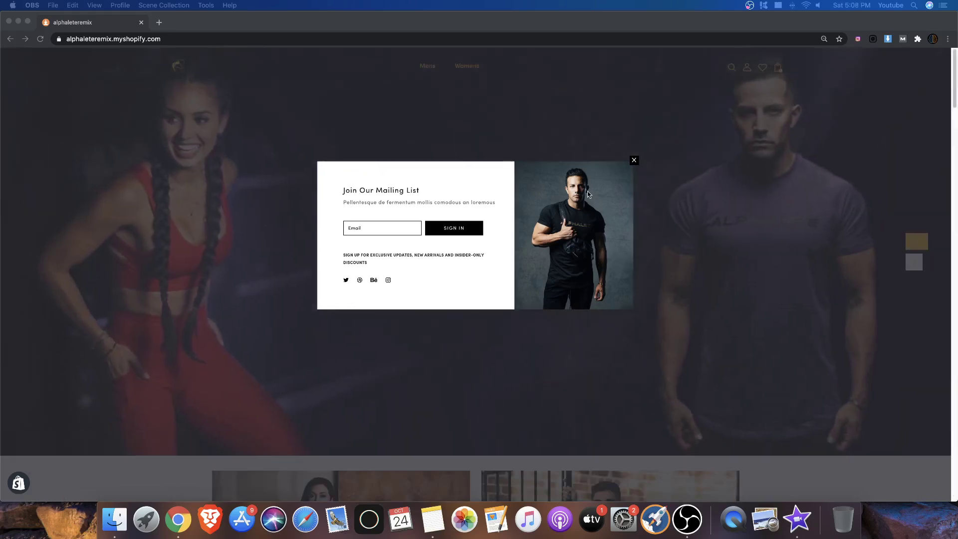
scroll(444, 203, "down", 10)
scroll(444, 204, "down", 15)
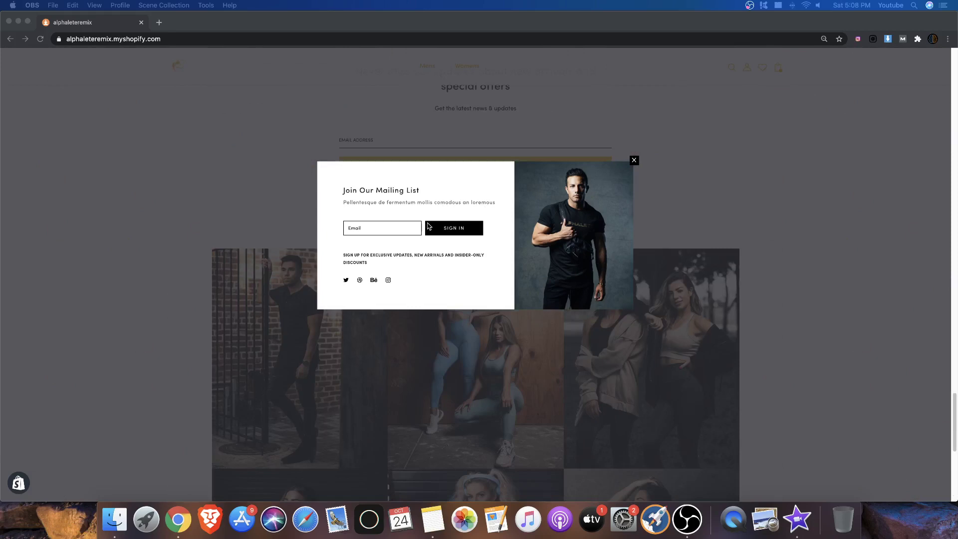
scroll(599, 229, "down", 8)
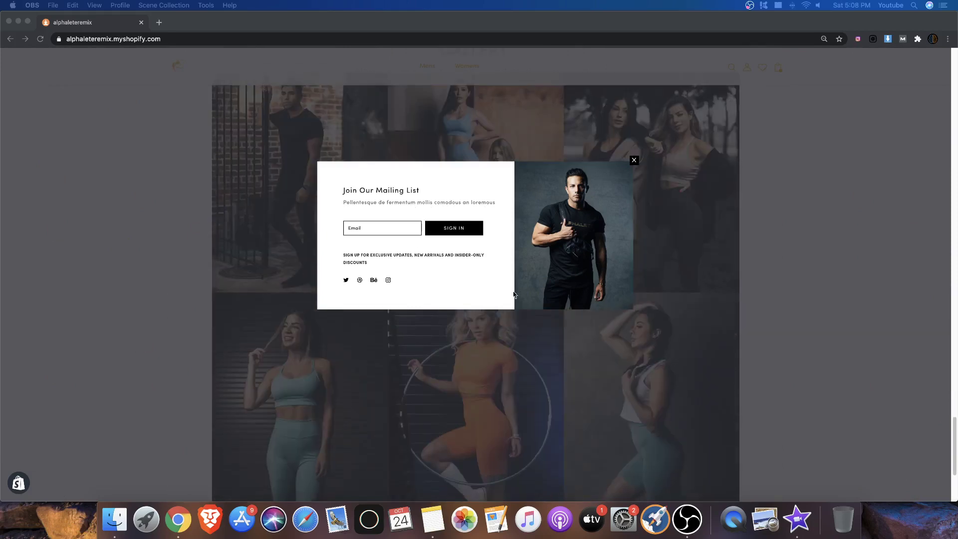
scroll(624, 197, "up", 5)
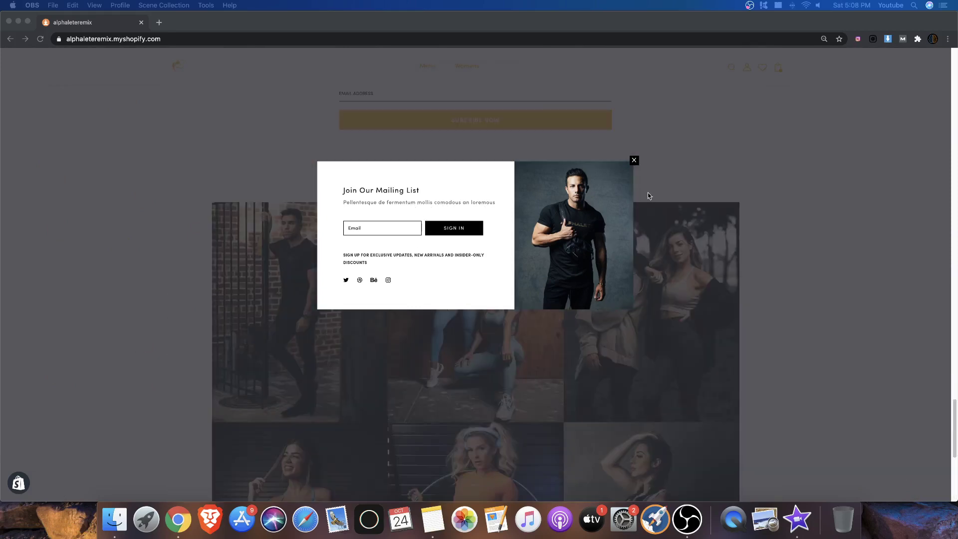
left_click(638, 164)
scroll(601, 301, "down", 5)
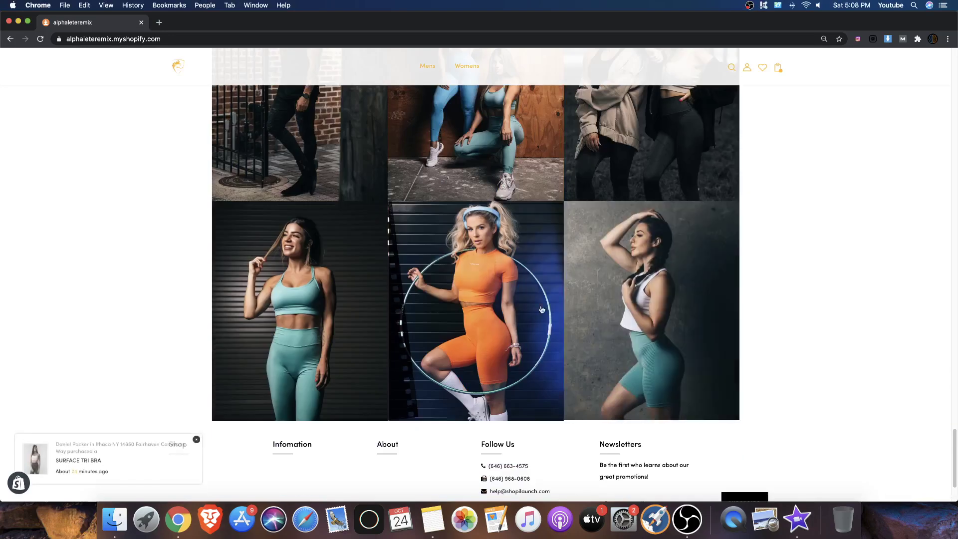
left_click(476, 309)
left_click(500, 259)
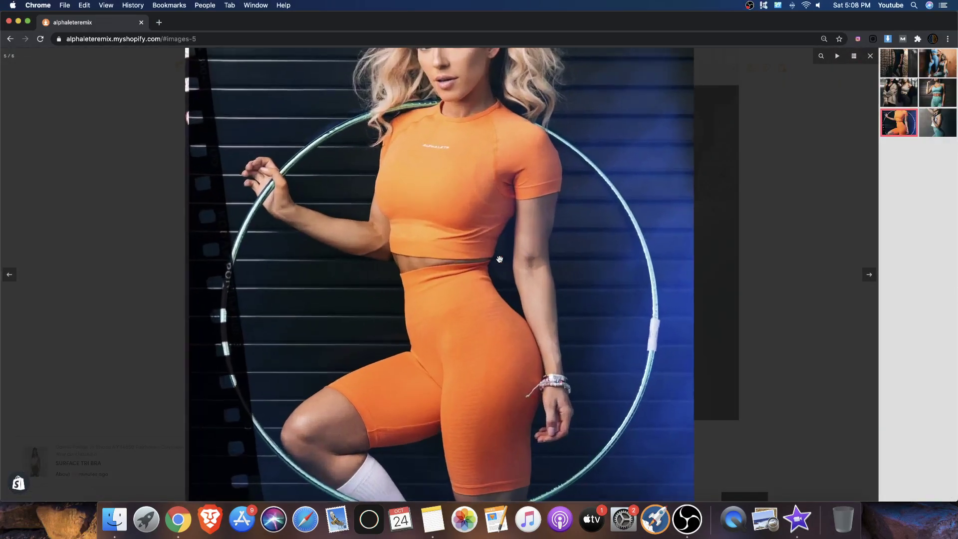
left_click(653, 253)
left_click(653, 253)
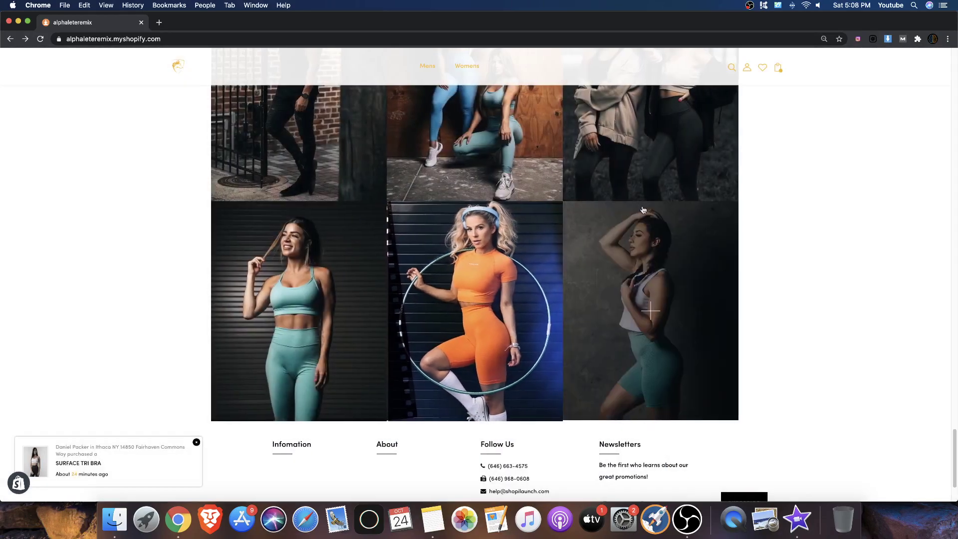
left_click(653, 253)
left_click(693, 207)
scroll(694, 207, "down", 10)
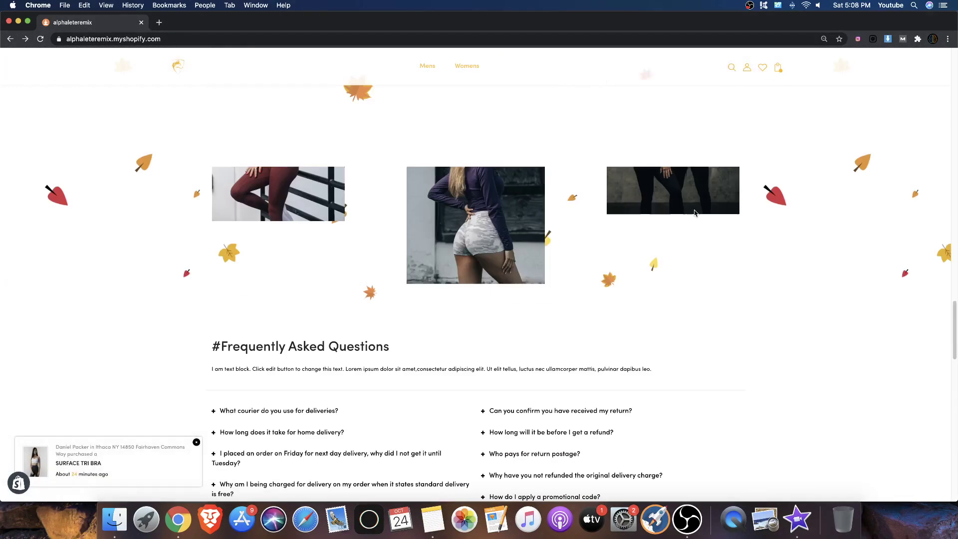
scroll(544, 295, "up", 10)
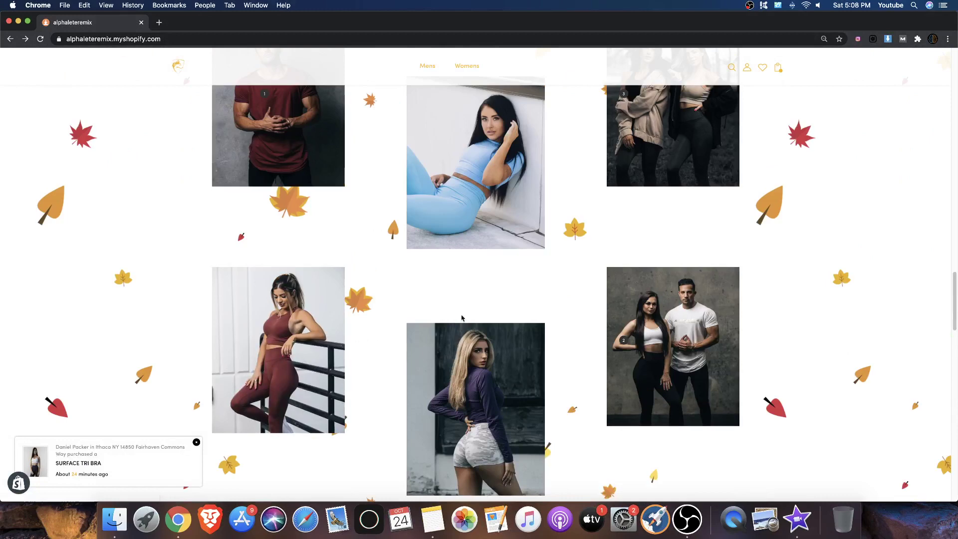
scroll(259, 341, "up", 5)
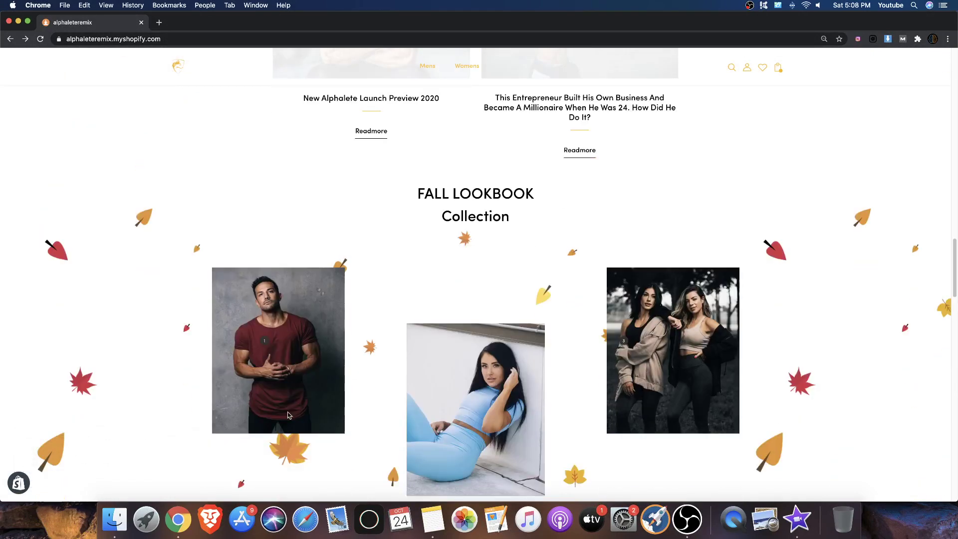
left_click(266, 341)
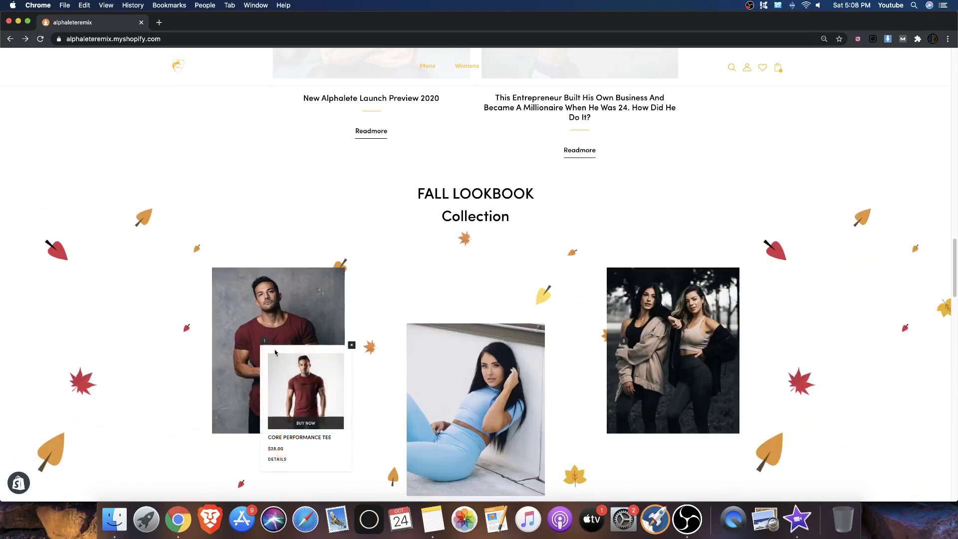
scroll(506, 349, "up", 8)
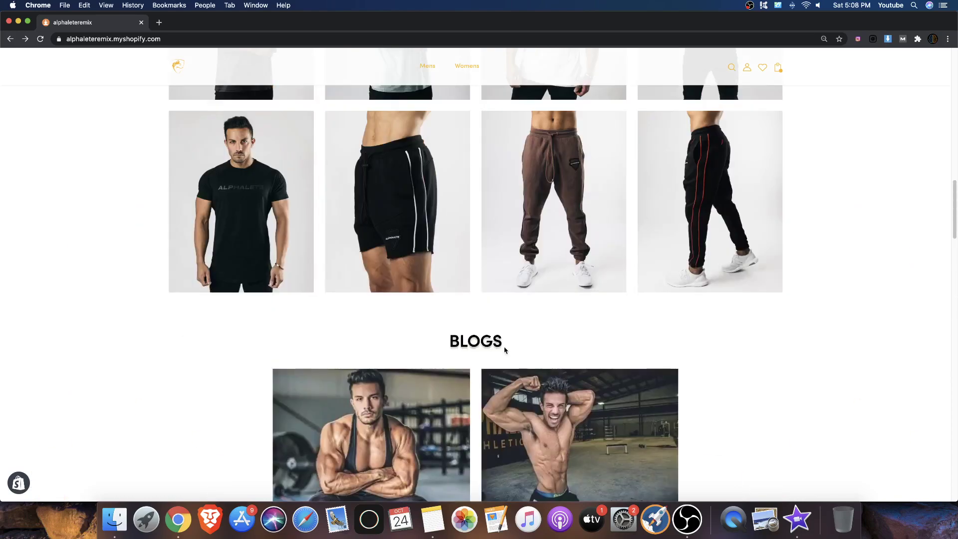
scroll(321, 308, "up", 6)
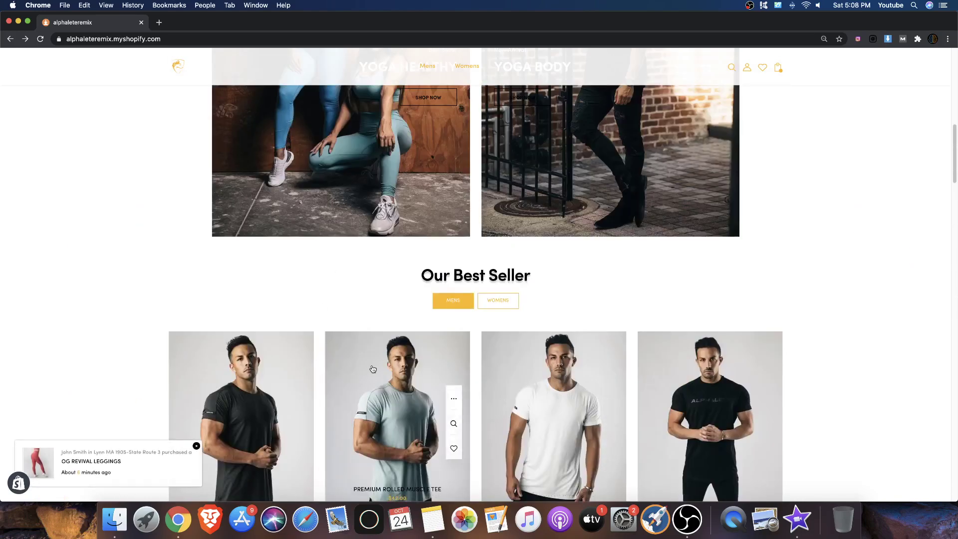
scroll(393, 306, "up", 8)
scroll(372, 336, "up", 3)
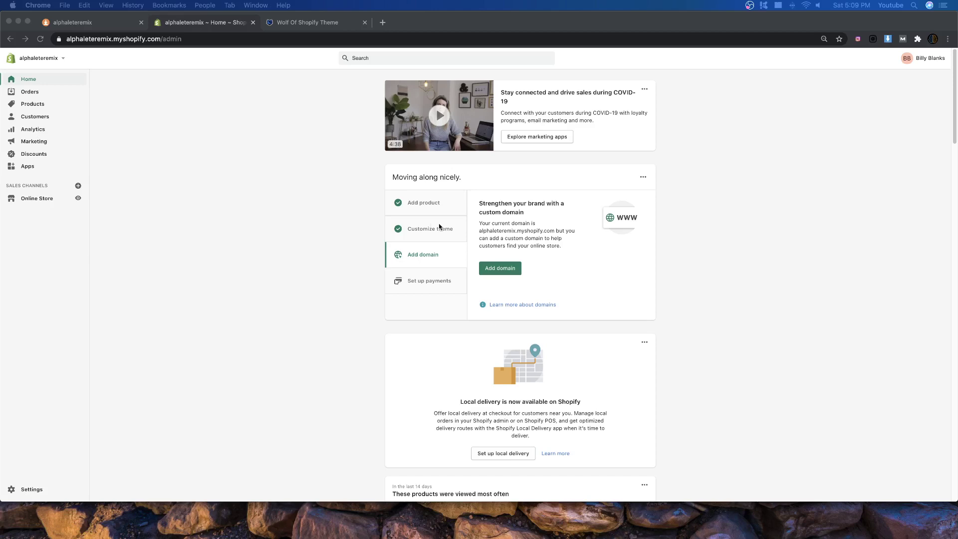
Open Online Store > Pages in the admin, listing About Us, Wishlist and Contact Us.
left_click(43, 198)
left_click(46, 199)
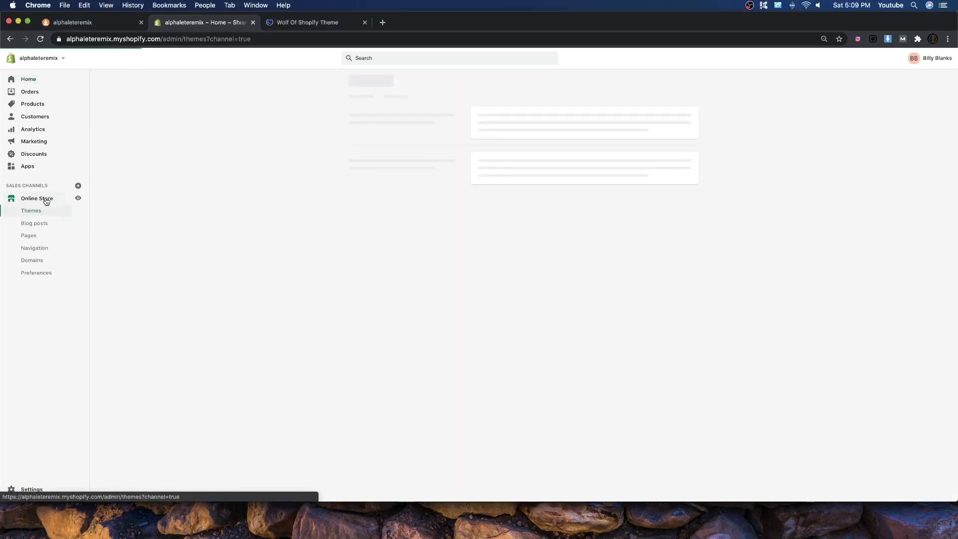
left_click(37, 237)
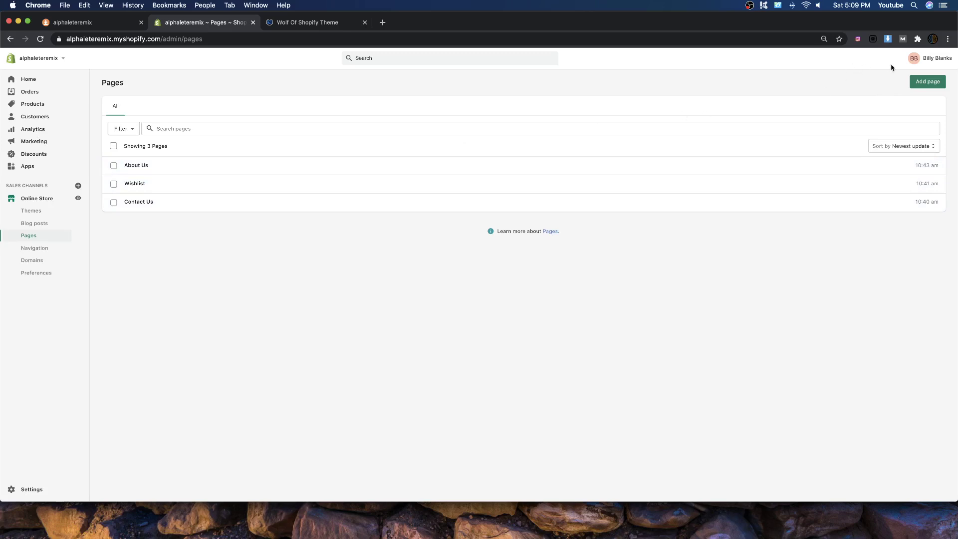
Start a new page, browse its Template suffix options unchanged, then discard it for Pages.
left_click(929, 82)
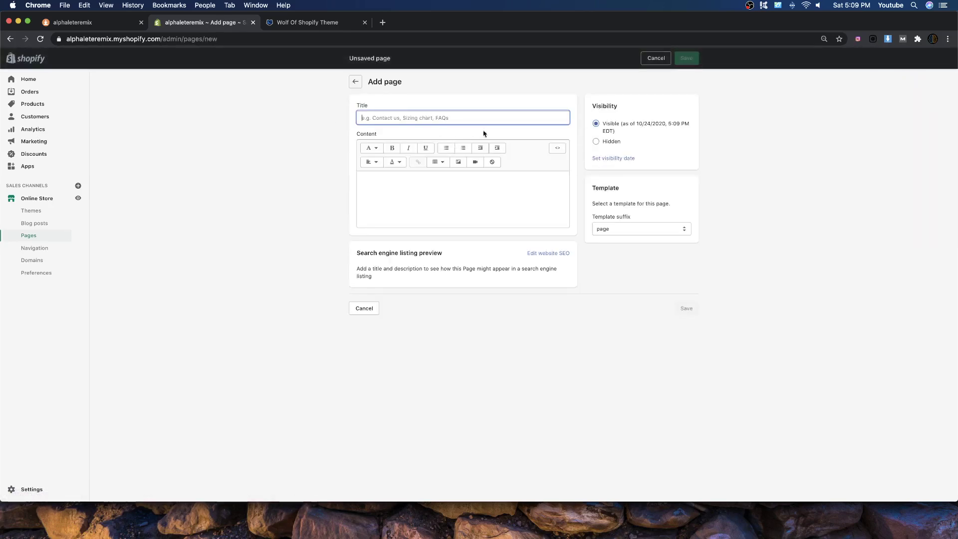
left_click_drag(598, 218, 593, 219)
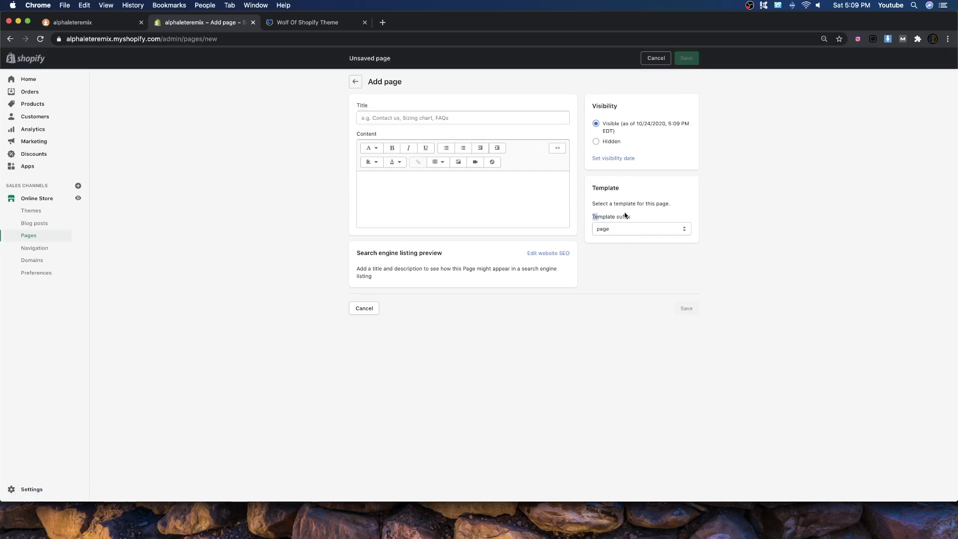
left_click(620, 228)
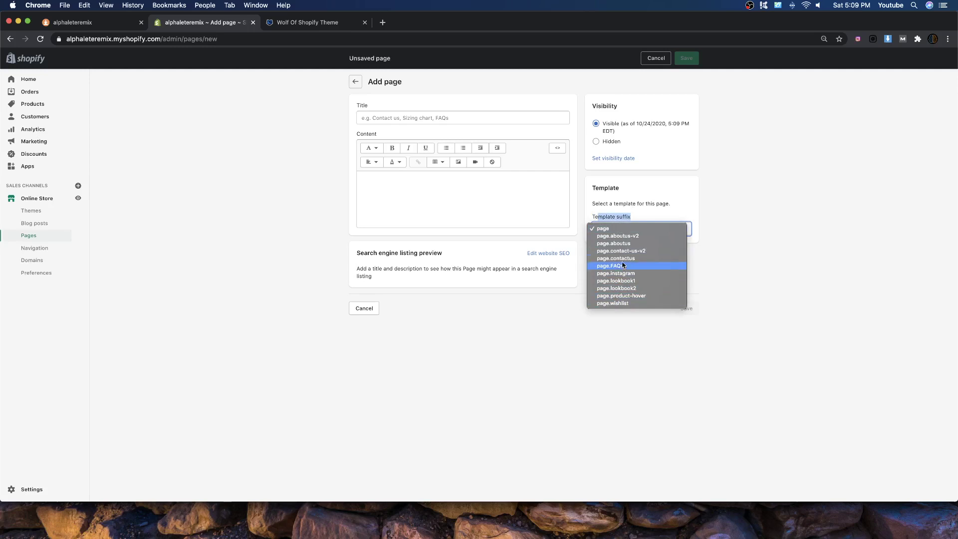
left_click(804, 272)
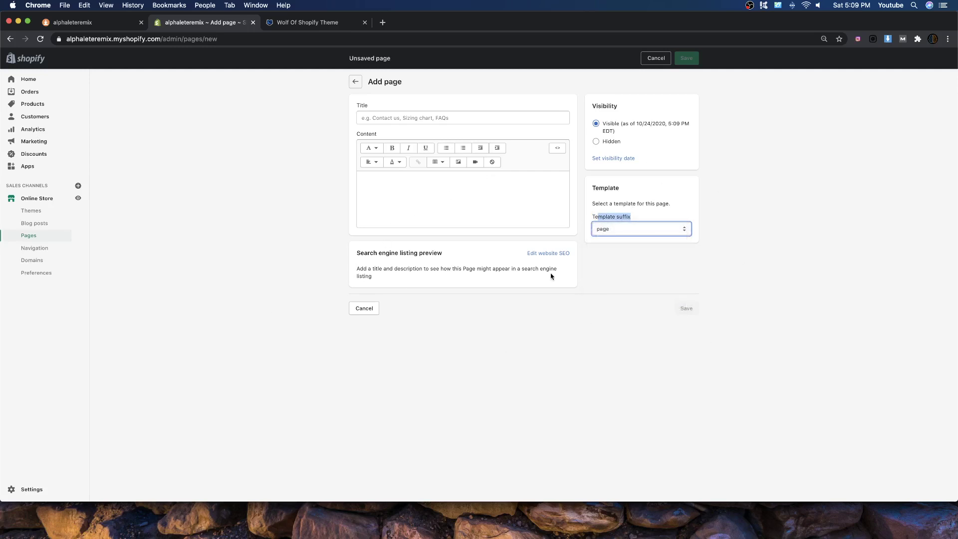
left_click(649, 231)
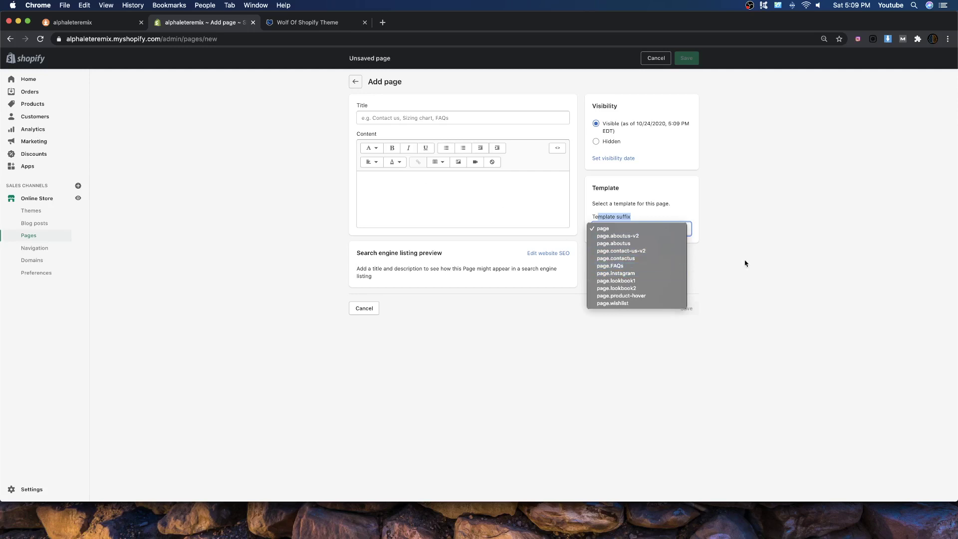
left_click(742, 232)
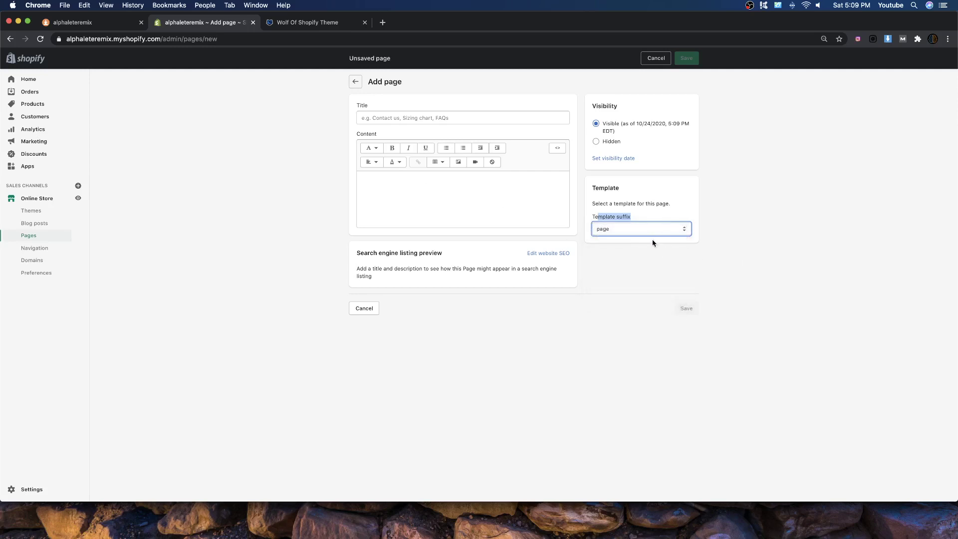
left_click(642, 227)
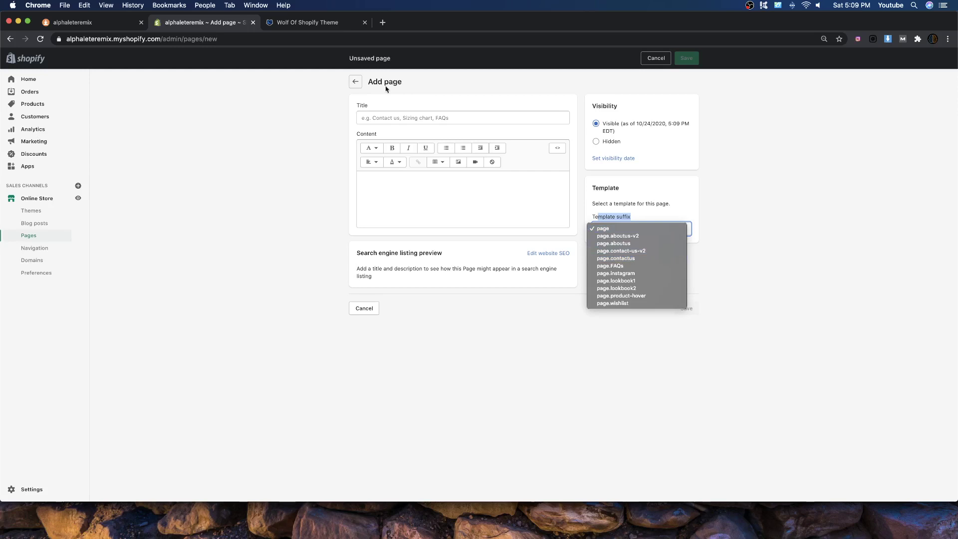
left_click(355, 82)
left_click(354, 82)
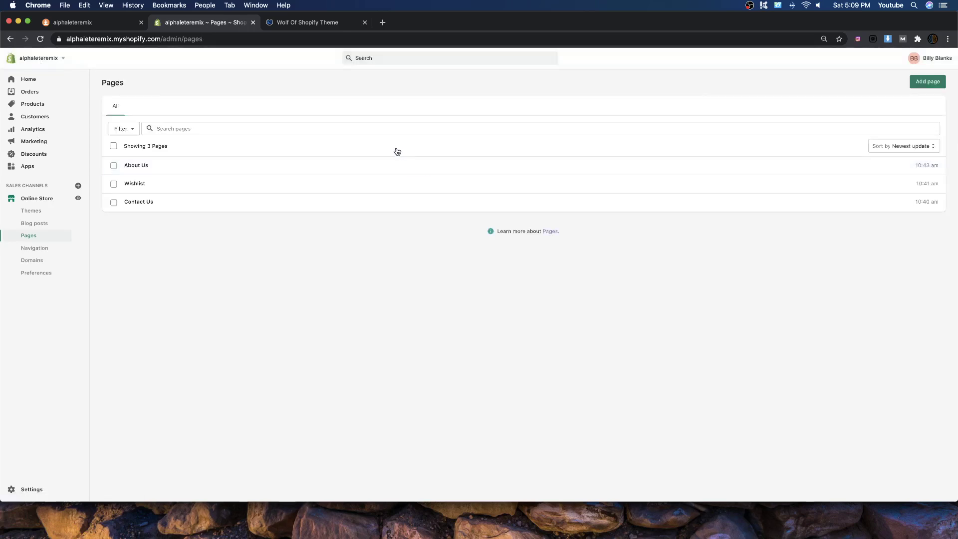
Open the Contact Us page and view it on the live storefront in a new tab.
left_click(140, 201)
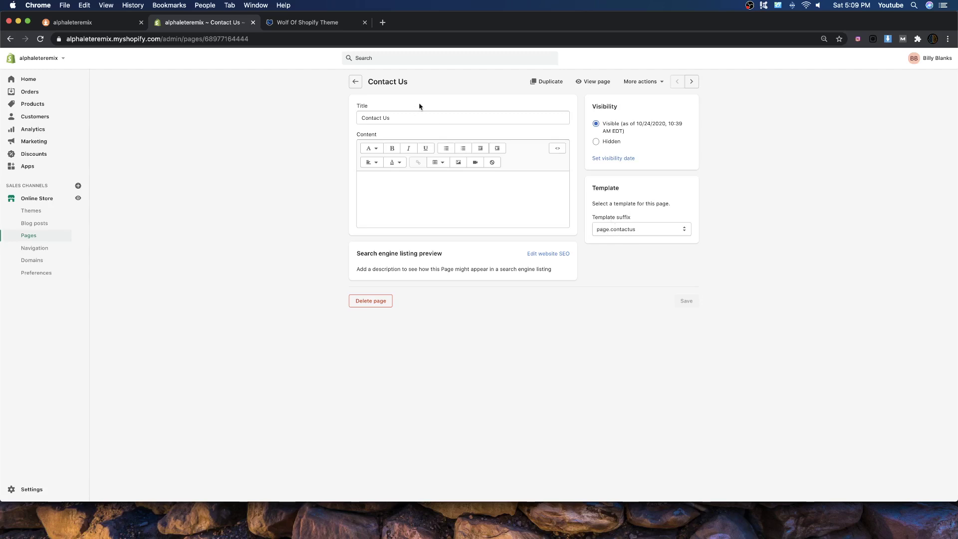
left_click(382, 181)
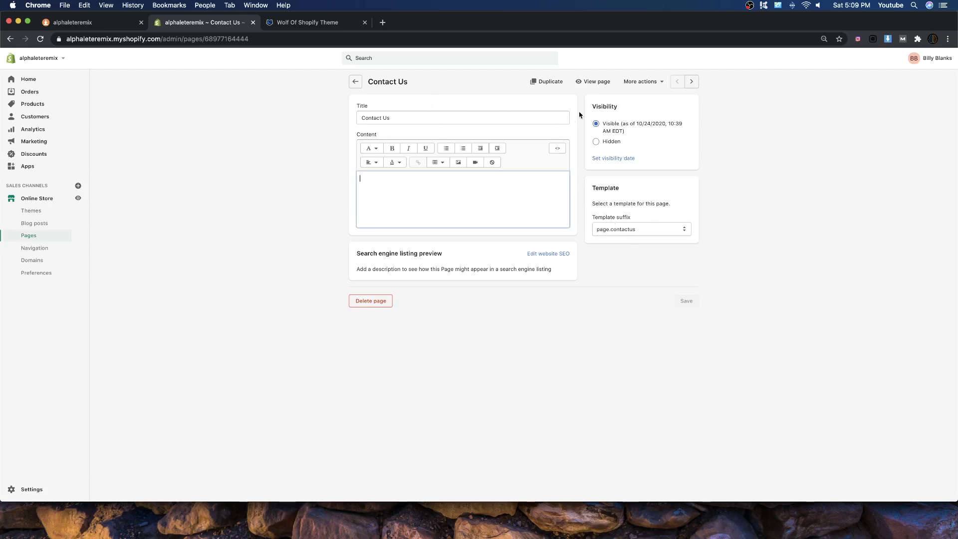
left_click(588, 85)
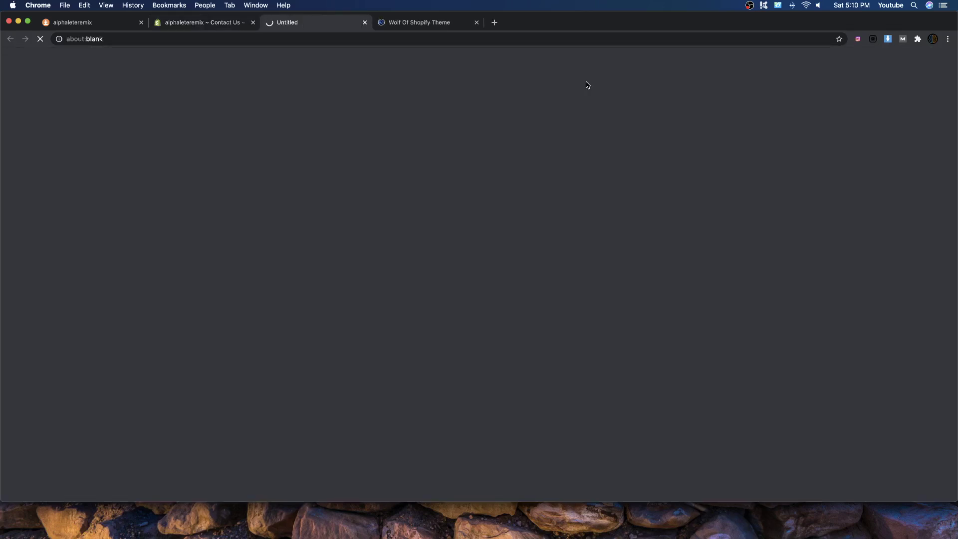
Look over the live Contact Us page, then return to the admin Pages list.
scroll(611, 119, "down", 4)
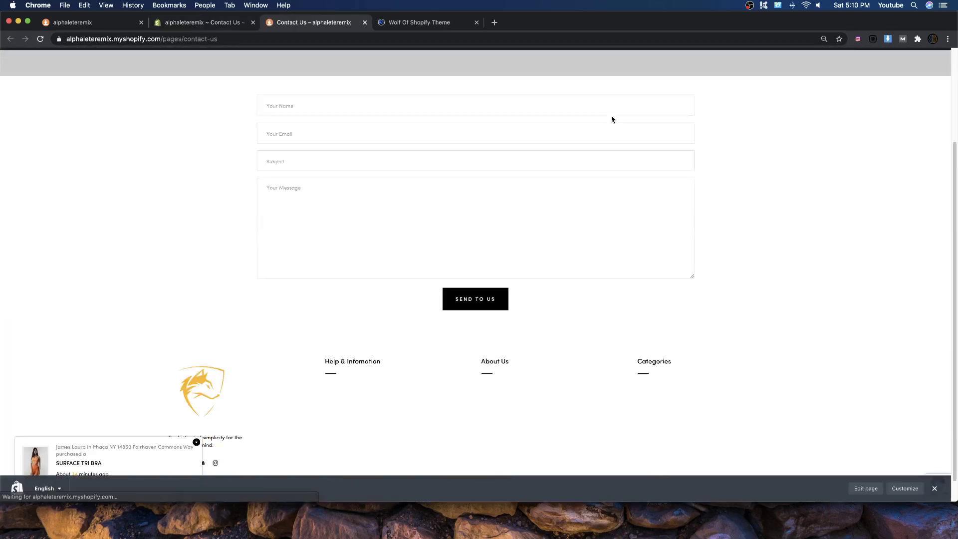
scroll(604, 102, "up", 4)
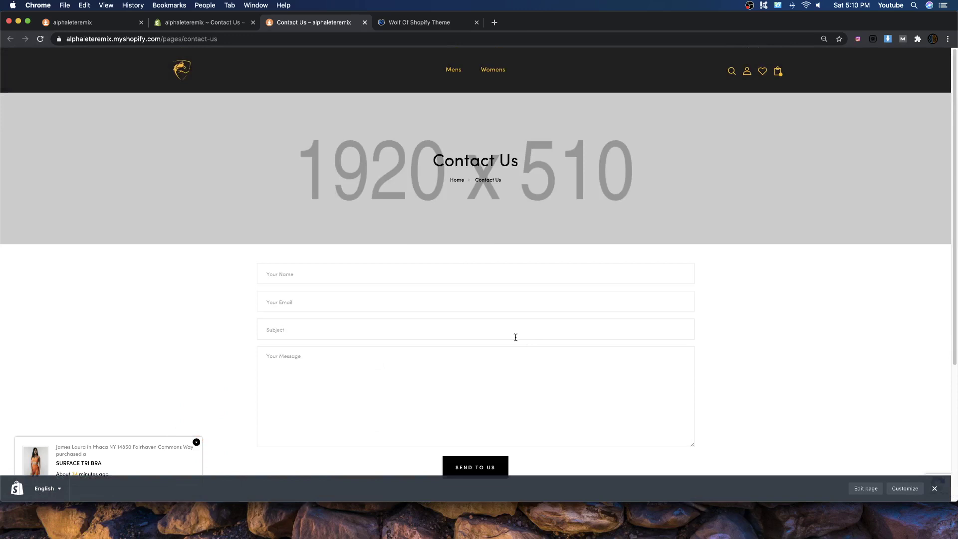
scroll(515, 337, "down", 4)
scroll(496, 205, "up", 4)
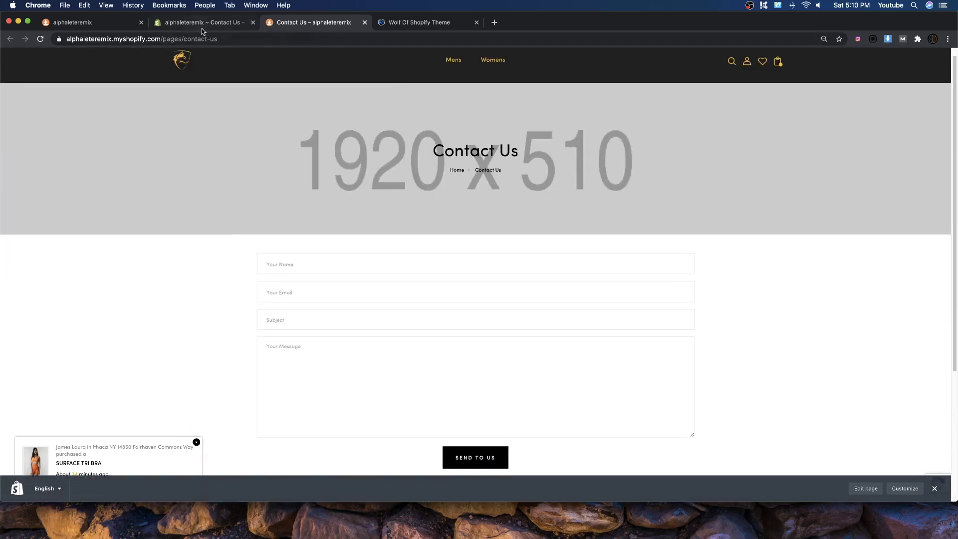
left_click(213, 25)
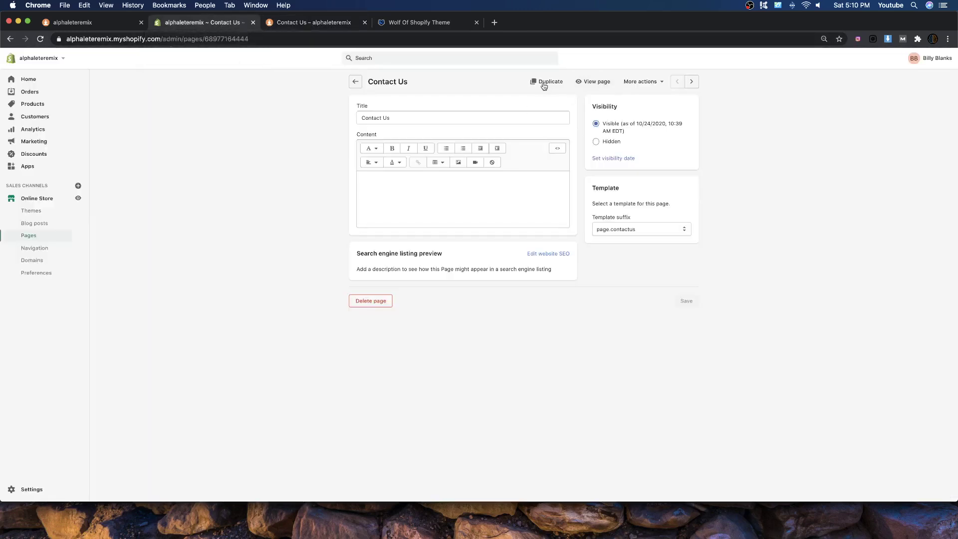
left_click(355, 81)
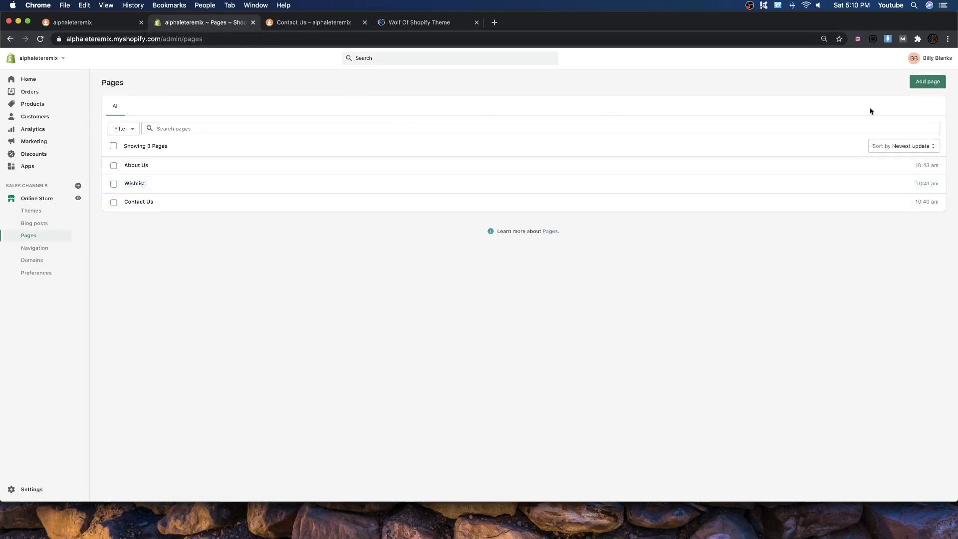
Open About Us, review its live storefront page, and return to the admin Pages list.
left_click(140, 167)
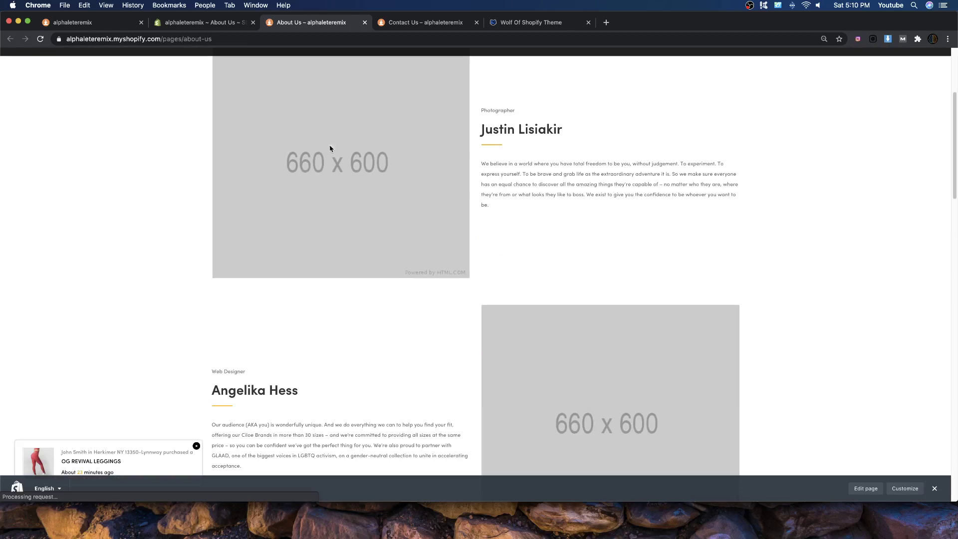
scroll(447, 198, "up", 5)
scroll(353, 233, "down", 10)
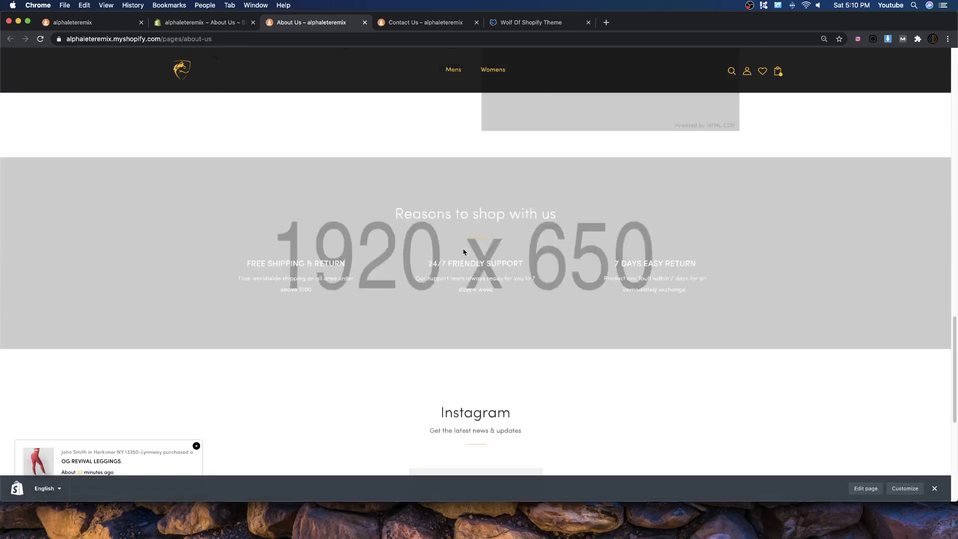
scroll(439, 234, "up", 5)
scroll(536, 207, "up", 15)
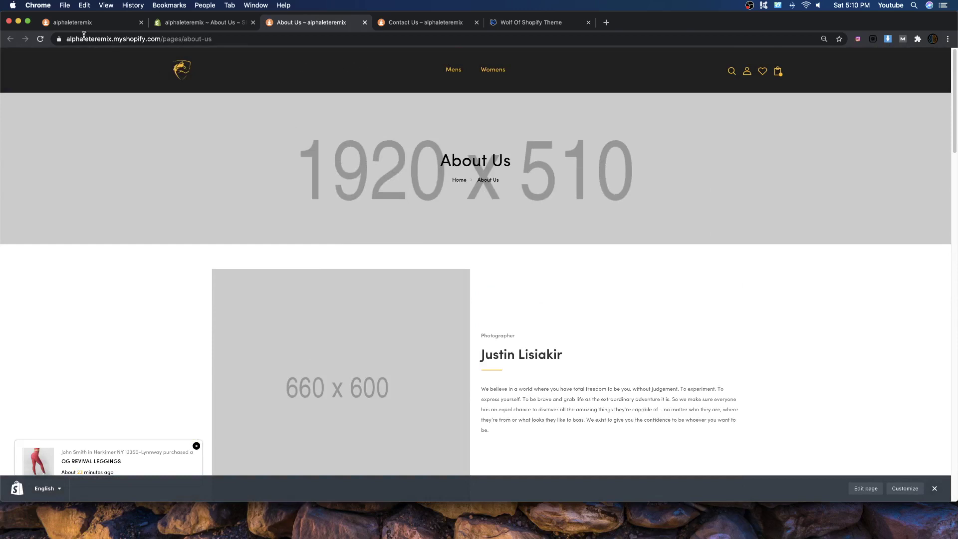
left_click(211, 26)
left_click(356, 82)
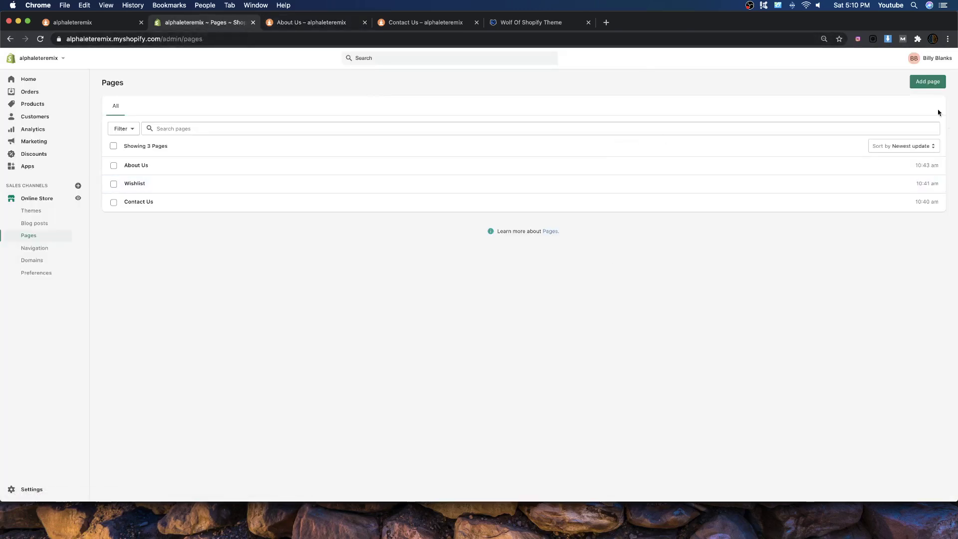
Add a new page titled FAQ's with the page.FAQs template suffix.
left_click(928, 81)
left_click(438, 120)
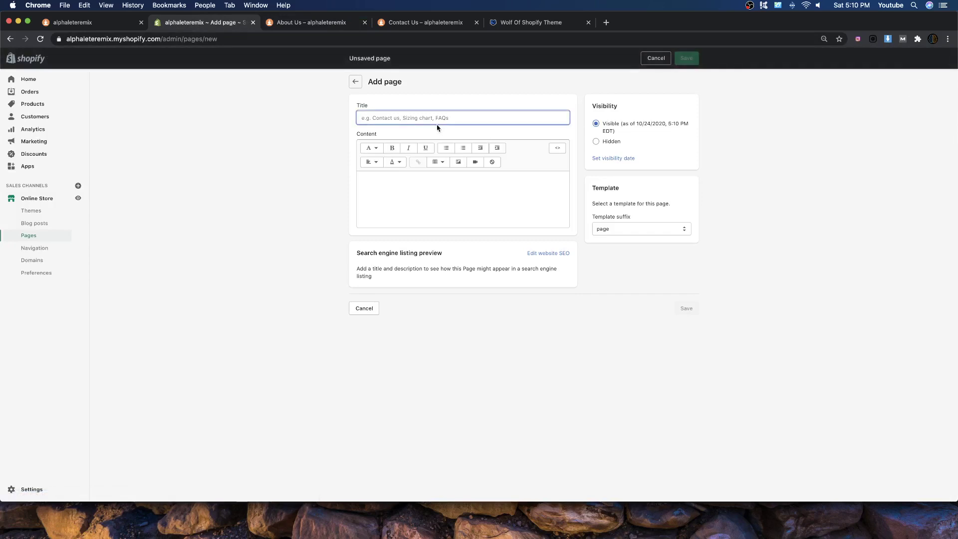
type("FAQ's")
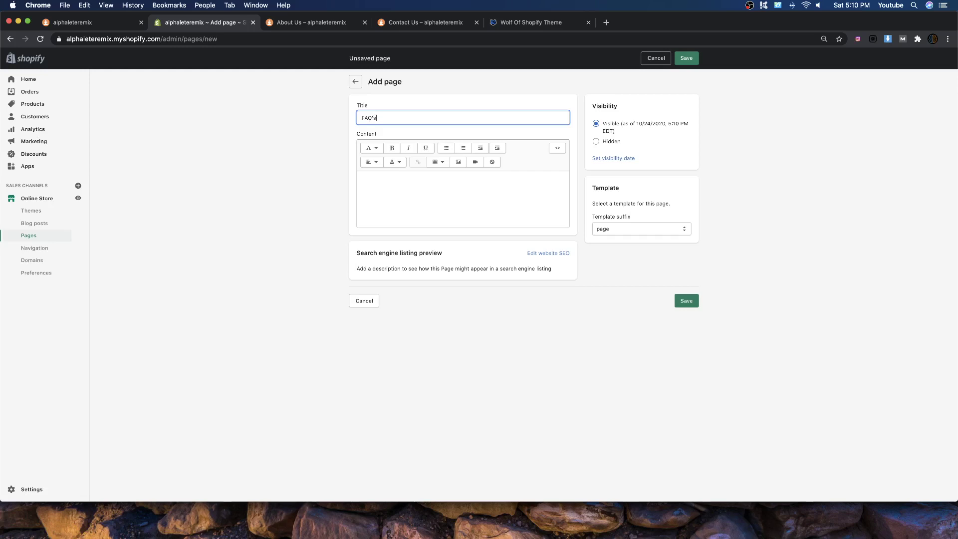
left_click(625, 228)
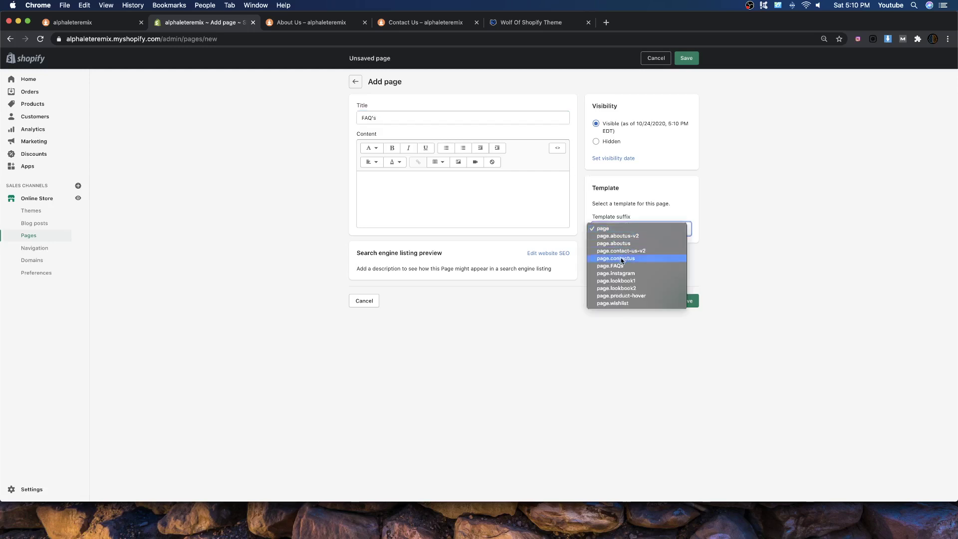
left_click(618, 266)
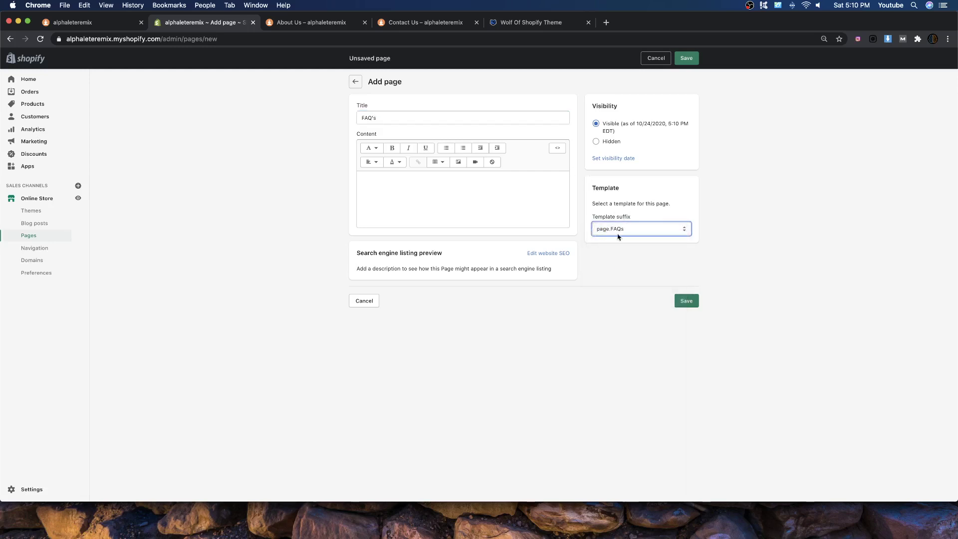
Save the FAQ's page and view it on the live storefront.
left_click(686, 301)
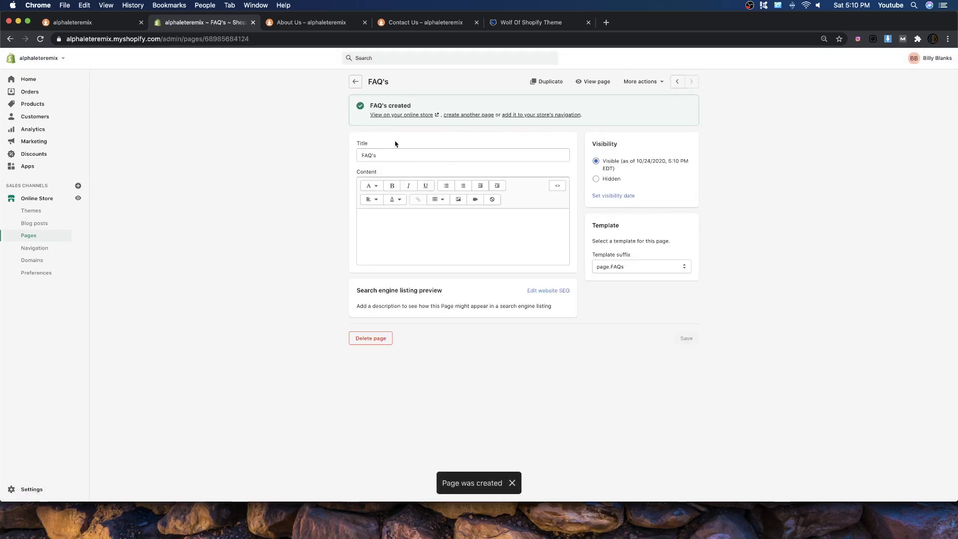
left_click(579, 83)
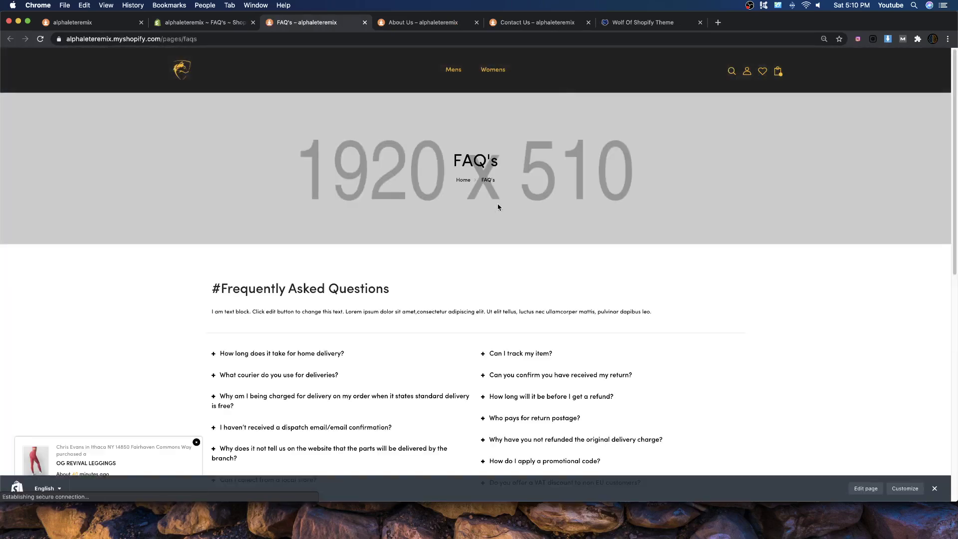
scroll(381, 218, "down", 5)
scroll(310, 182, "up", 5)
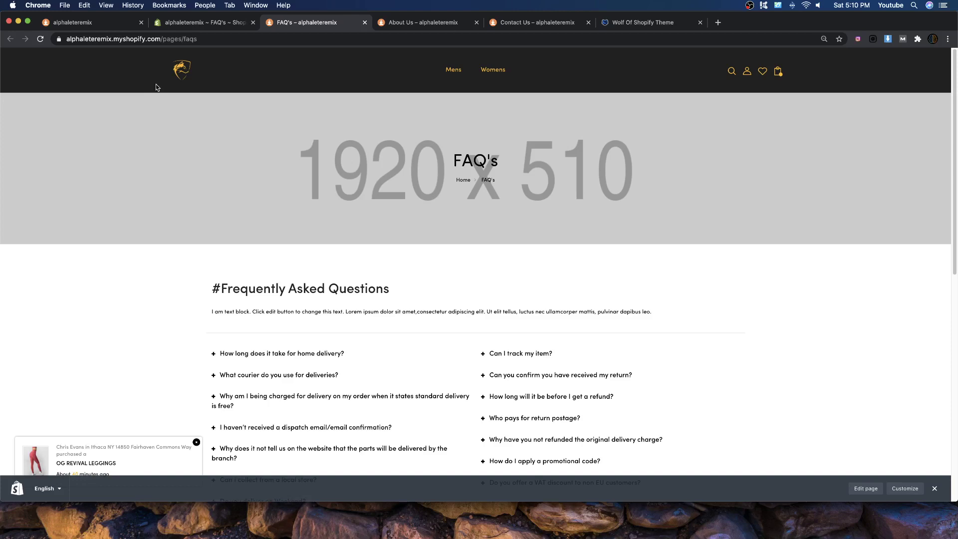
scroll(441, 306, "down", 2)
scroll(422, 278, "up", 2)
scroll(300, 225, "down", 6)
scroll(262, 161, "up", 4)
scroll(261, 160, "up", 3)
Expand the home delivery, courier and delivery charge questions, then go to the homepage.
left_click(279, 221)
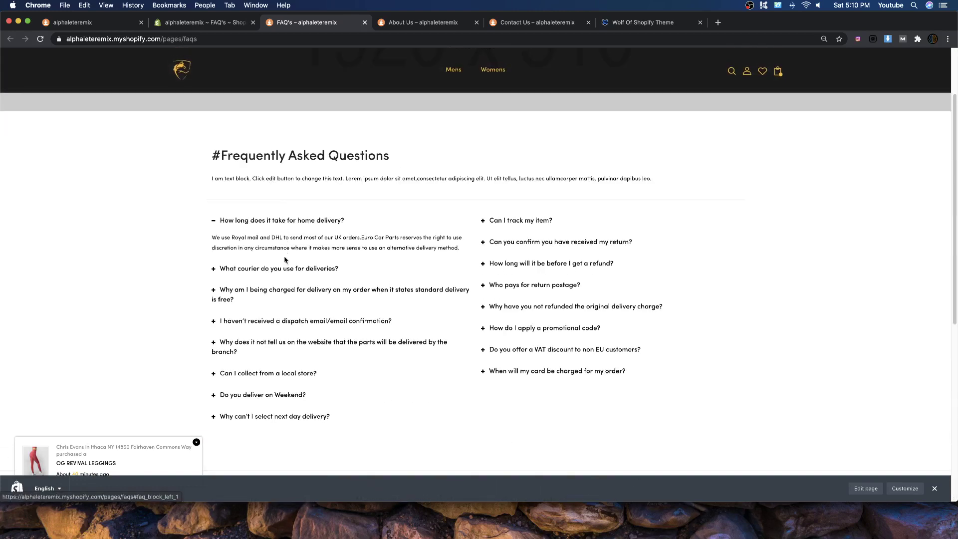
left_click(283, 268)
left_click(285, 317)
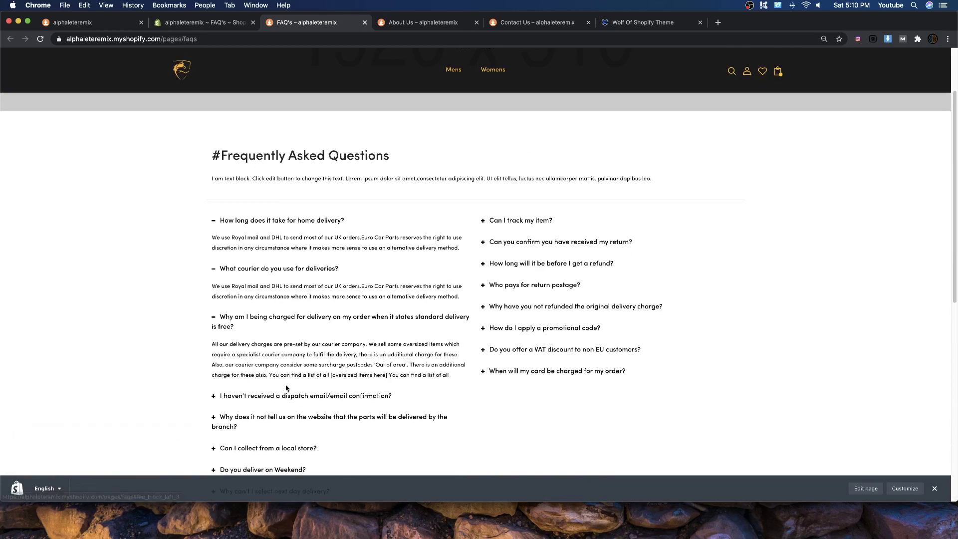
mouse_move(442, 71)
left_click(179, 71)
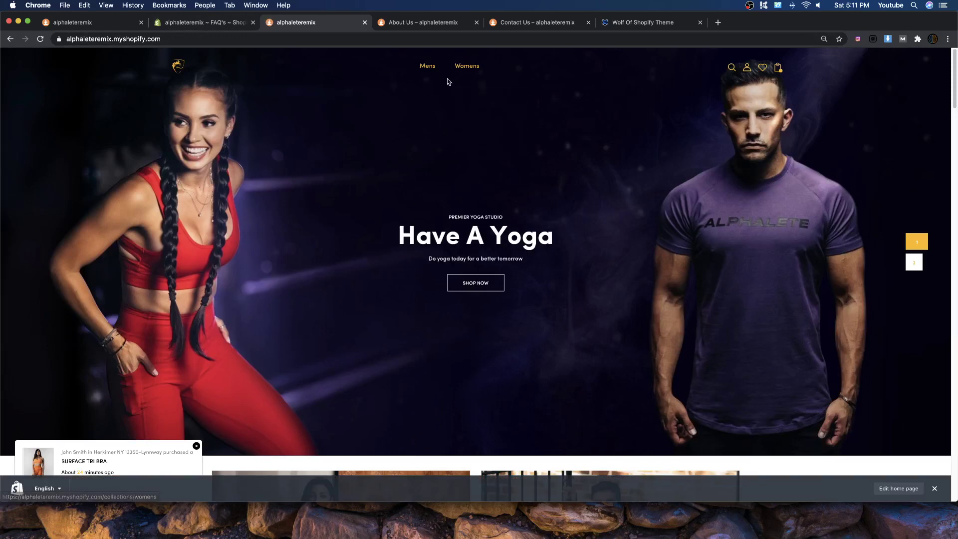
Go to Online Store > Themes in the admin, where Home3 is the live theme.
scroll(459, 229, "down", 3)
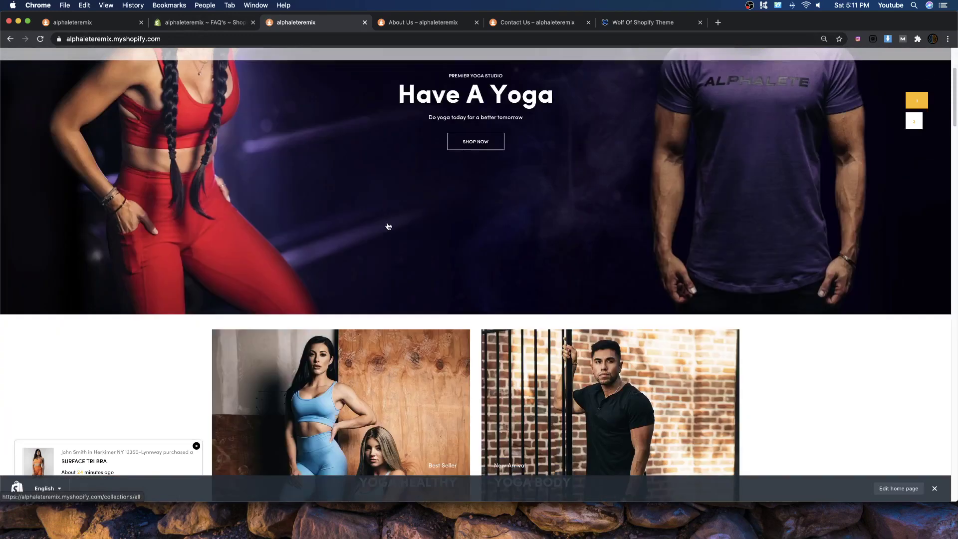
scroll(389, 219, "up", 3)
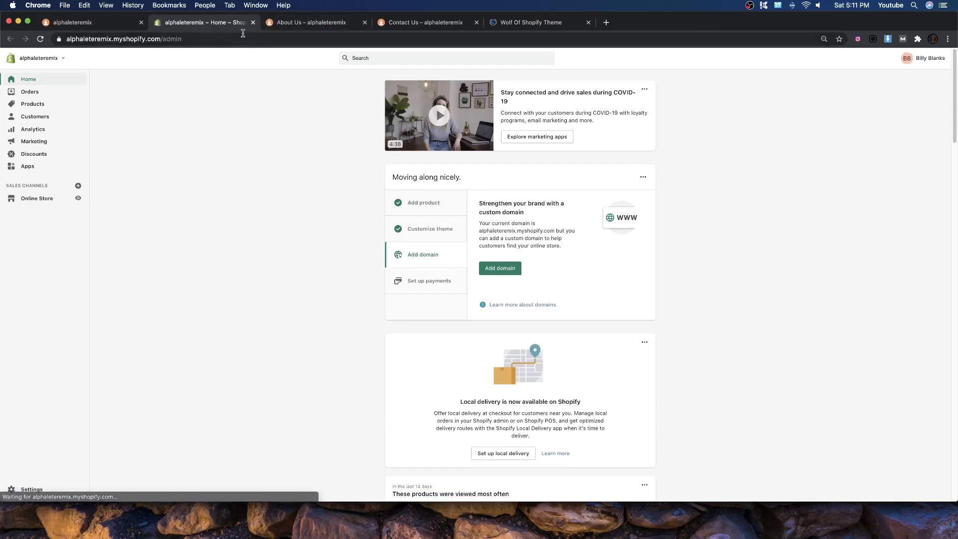
left_click(46, 199)
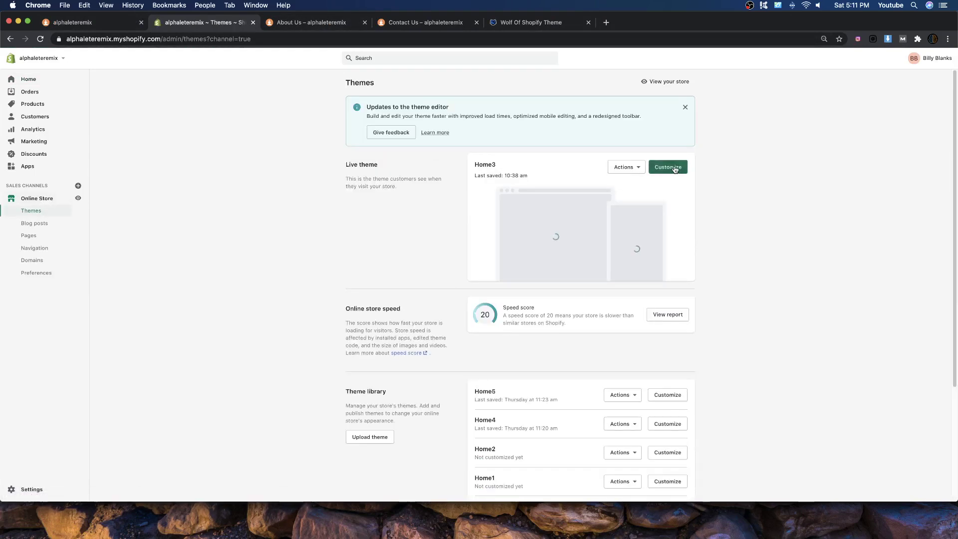
Customize the Home3 theme and browse the template list down to its Pages section.
left_click(674, 168)
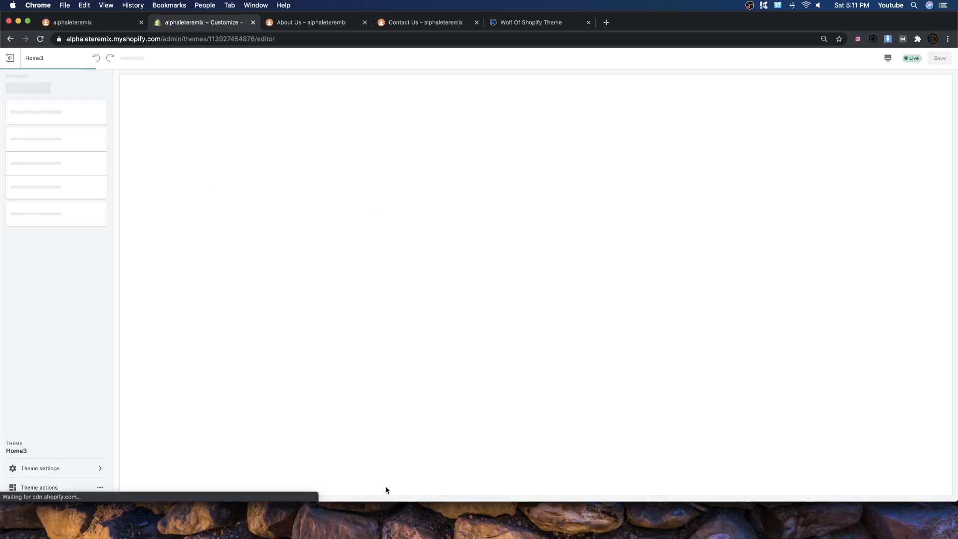
left_click_drag(405, 511, 402, 538)
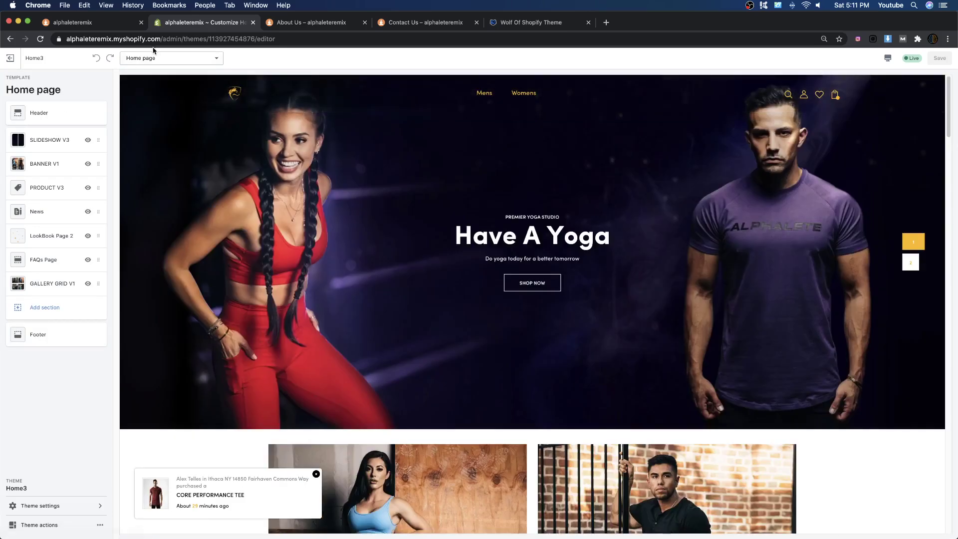
left_click(155, 58)
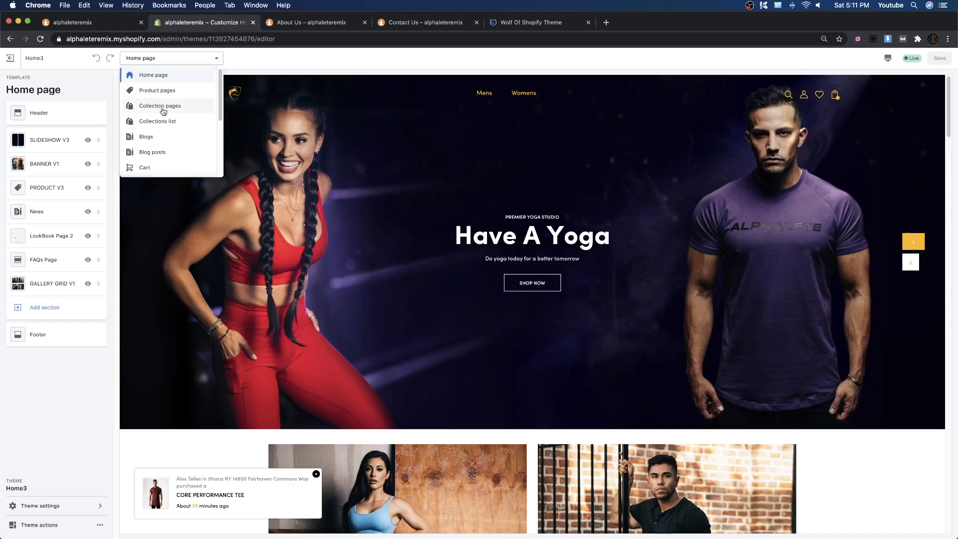
scroll(164, 115, "down", 3)
scroll(162, 120, "up", 5)
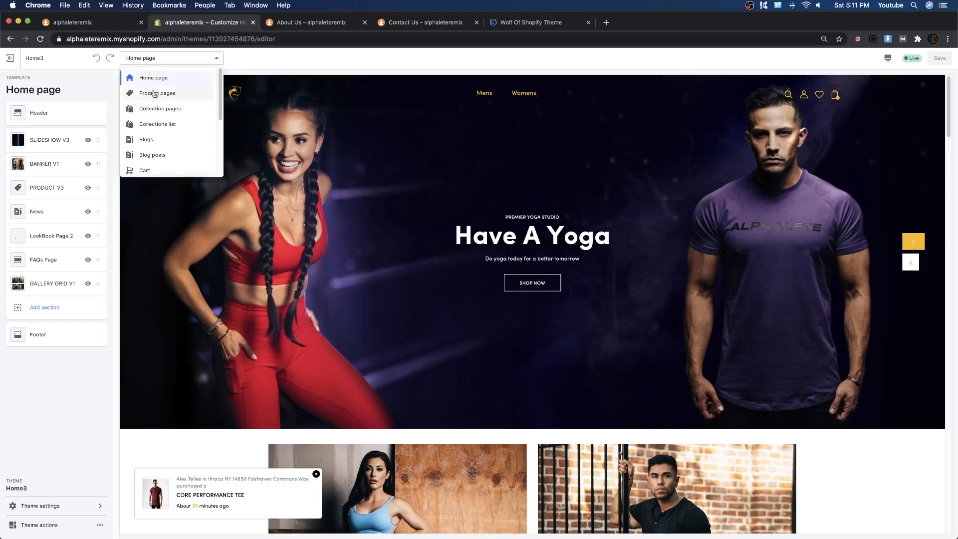
scroll(145, 127, "down", 5)
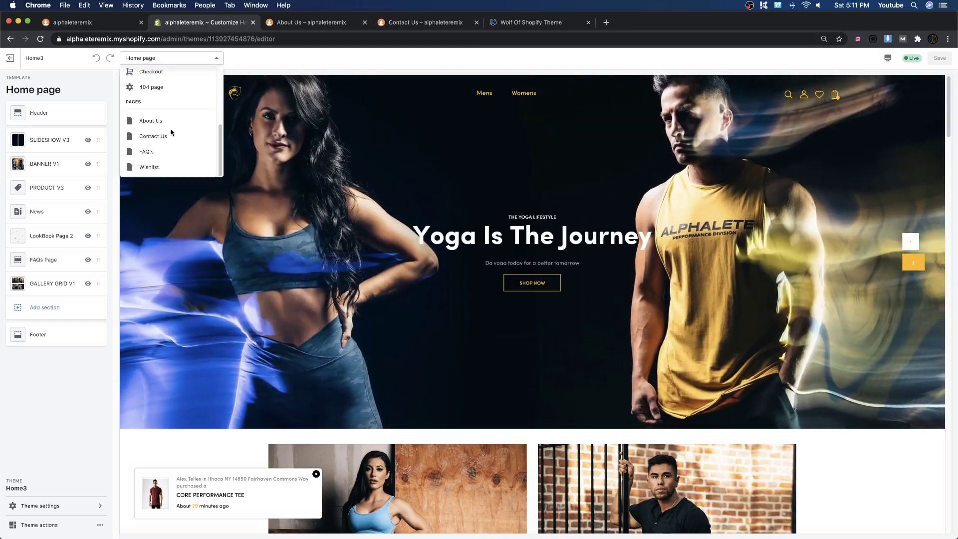
Preview the FAQ's page and expand the dispatch email, courier and refund timing questions.
left_click(150, 152)
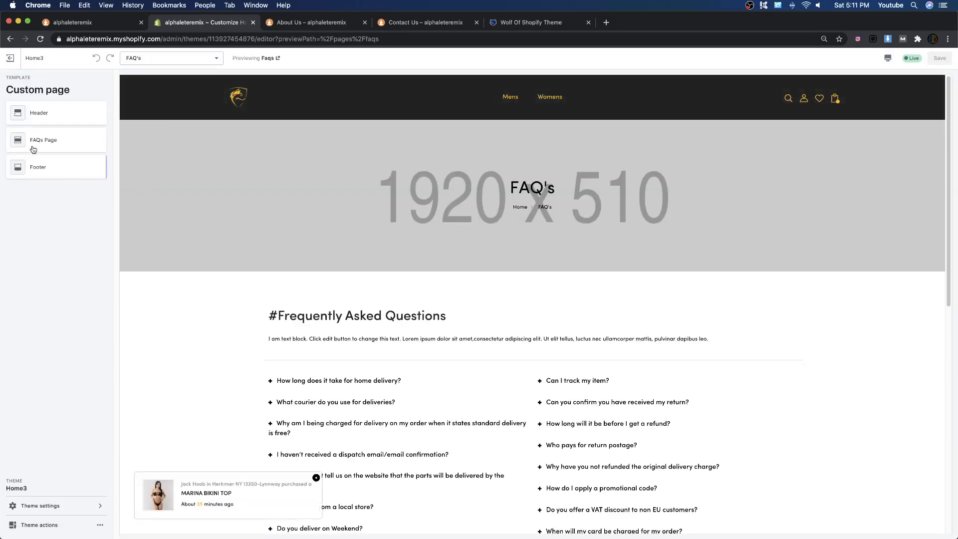
scroll(379, 204, "down", 10)
scroll(417, 200, "up", 10)
scroll(271, 336, "down", 5)
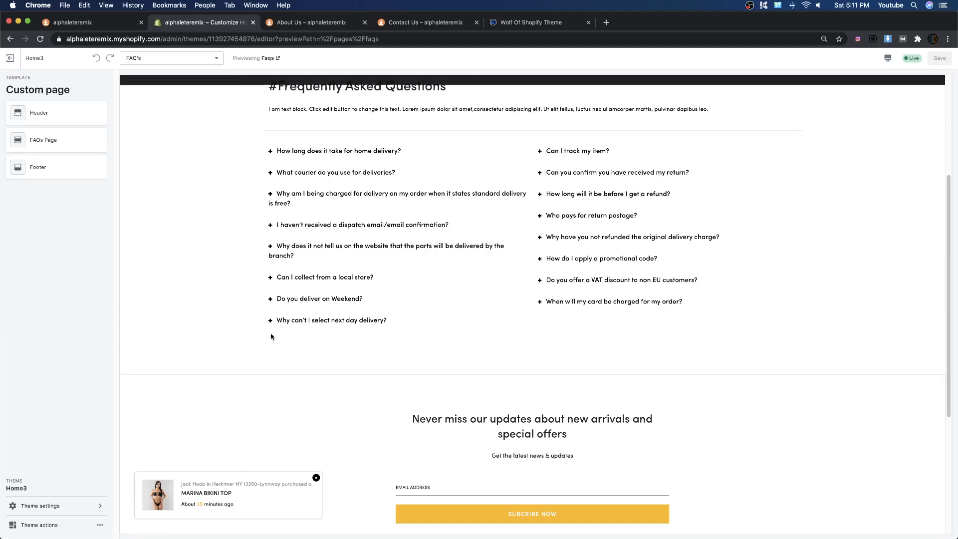
left_click(350, 225)
left_click(336, 173)
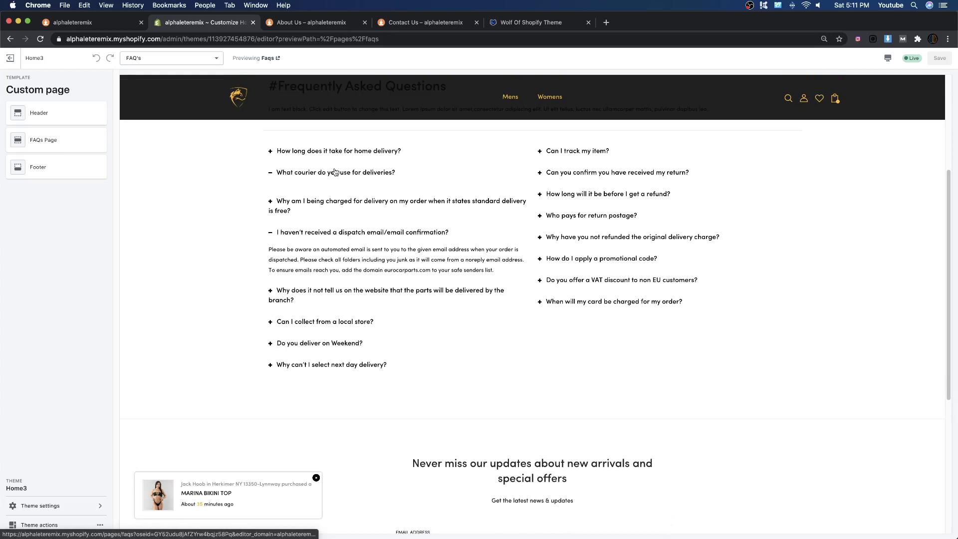
left_click(597, 194)
scroll(346, 202, "up", 5)
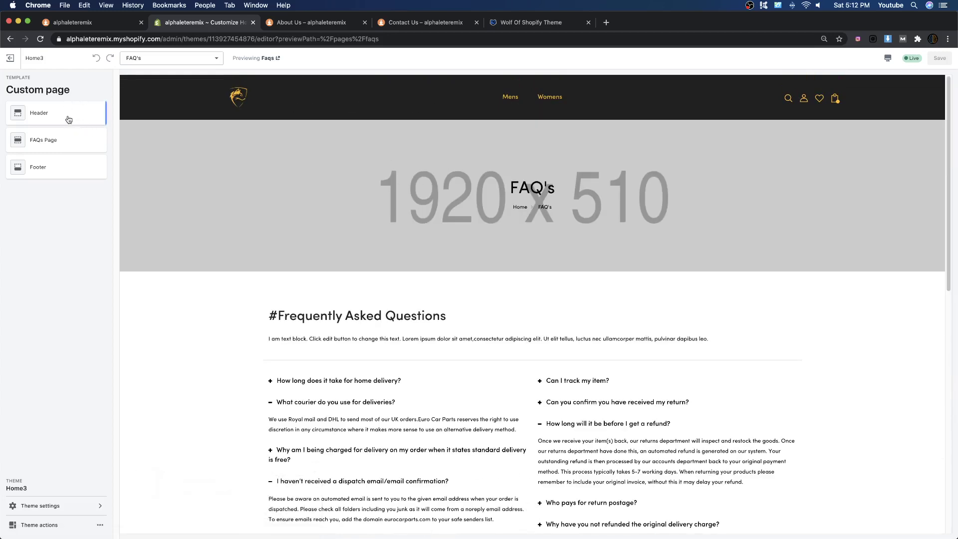
Replace the FAQs Page breadcrumb banner placeholder with the dumbbell photo.
left_click(60, 139)
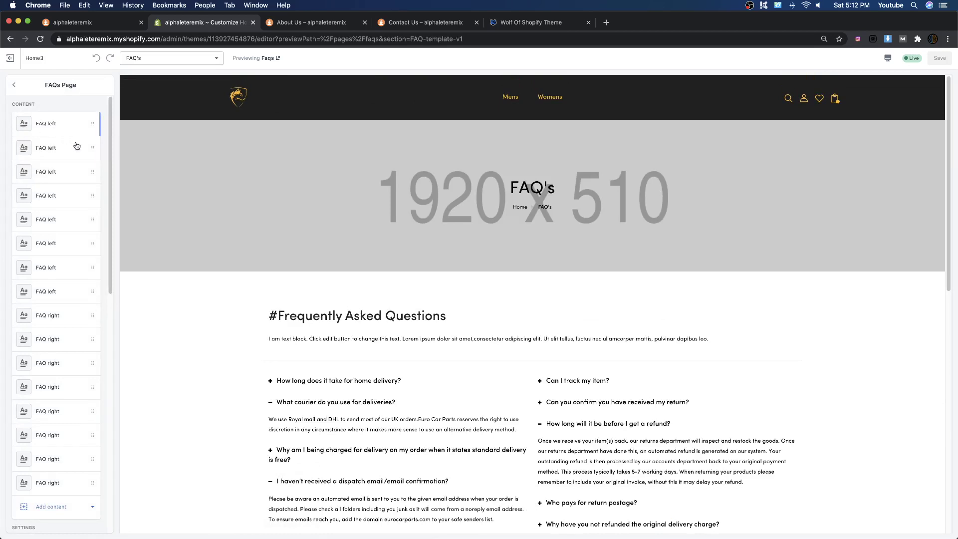
scroll(83, 251, "down", 10)
scroll(84, 251, "down", 4)
scroll(30, 234, "up", 4)
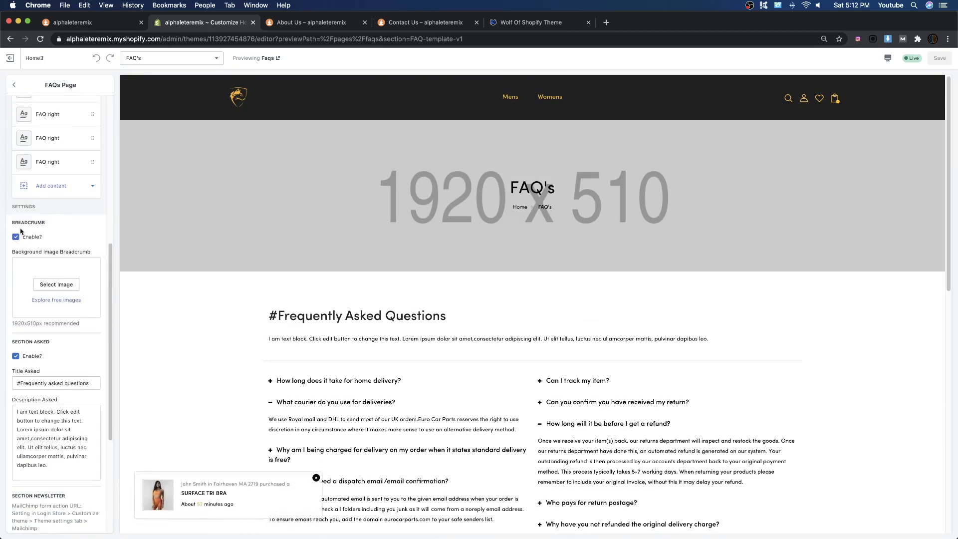
left_click_drag(16, 220, 45, 224)
left_click_drag(510, 211, 564, 200)
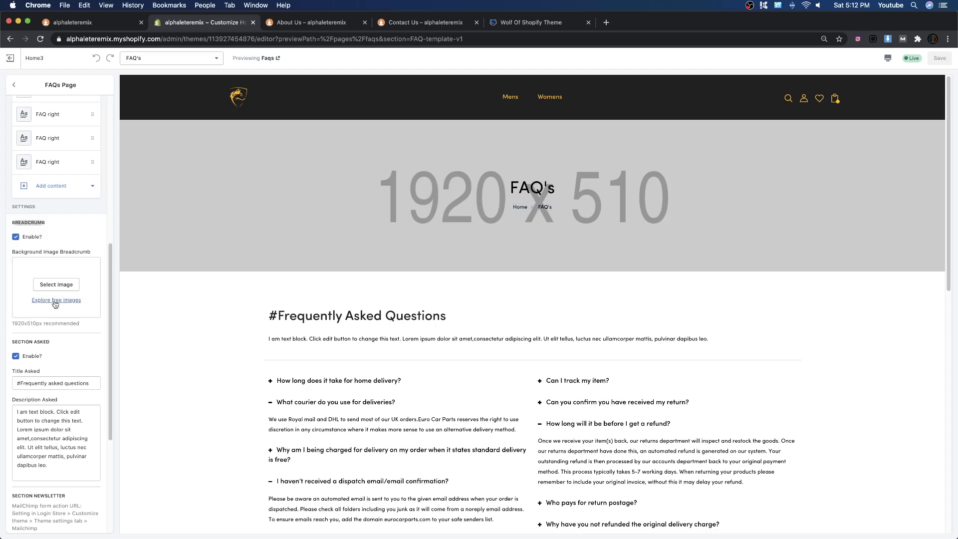
left_click(56, 285)
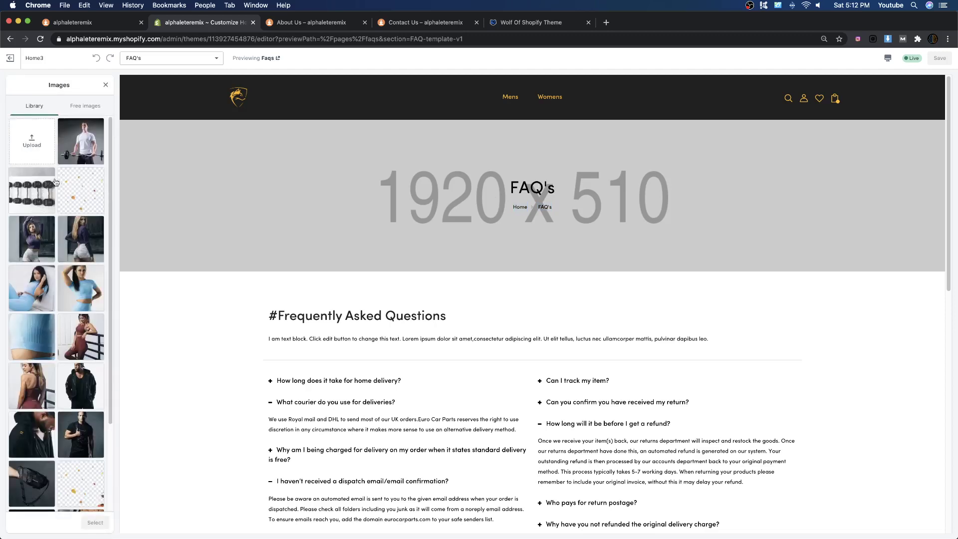
left_click(33, 193)
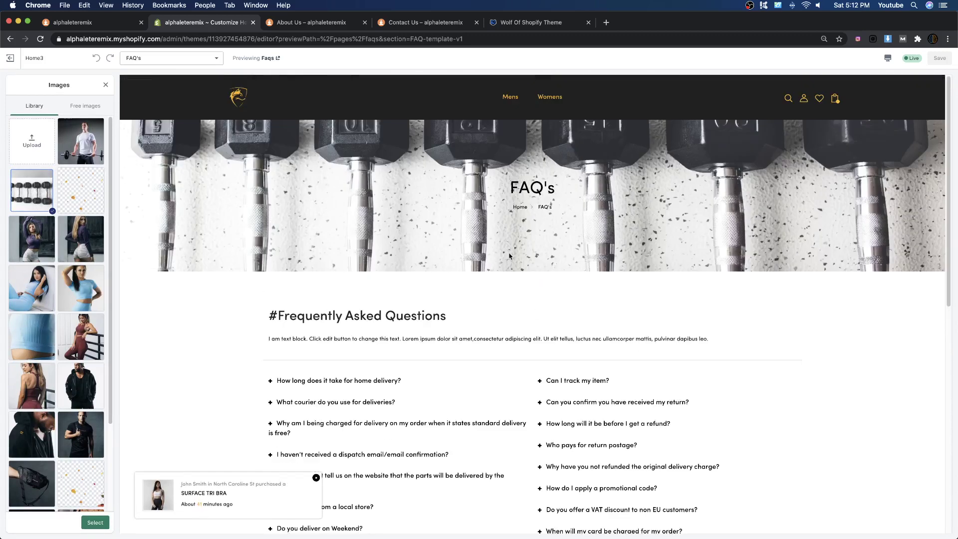
left_click(95, 523)
Save the theme changes and return to the FAQ page's section overview.
scroll(75, 299, "down", 4)
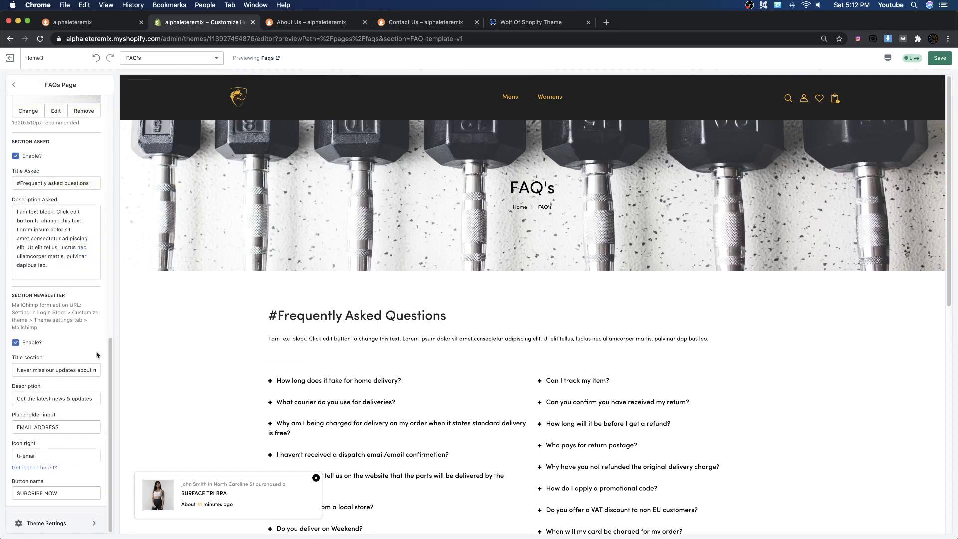
scroll(80, 300, "up", 10)
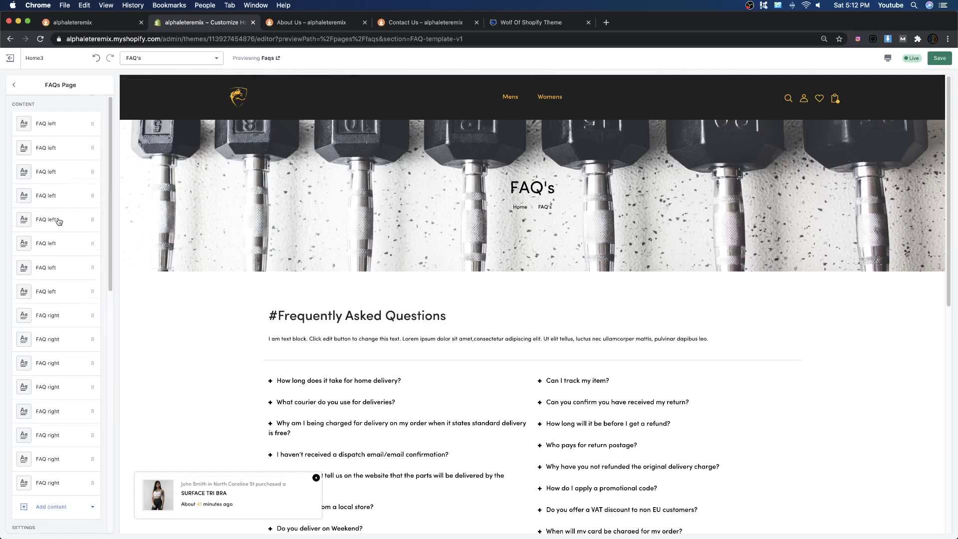
left_click(939, 58)
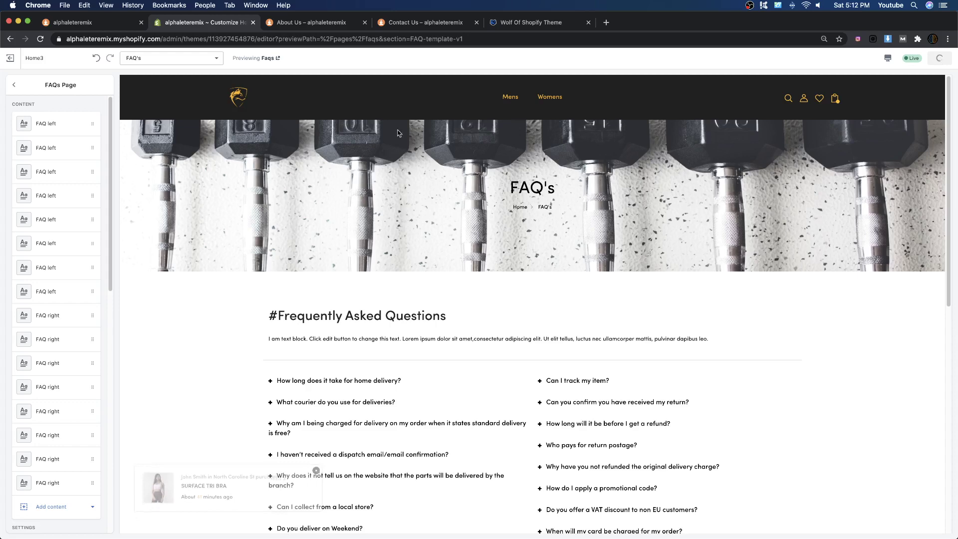
left_click(14, 85)
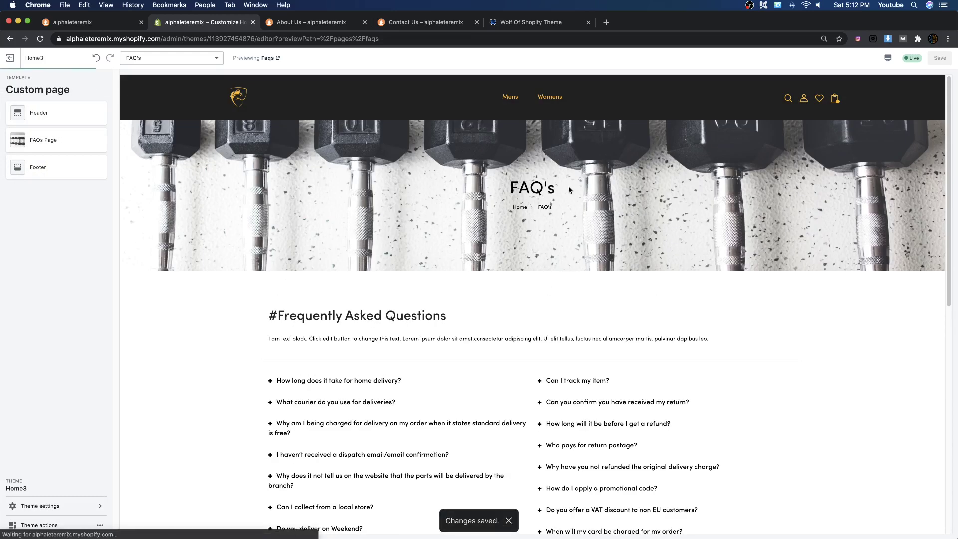
left_click_drag(517, 182, 487, 287)
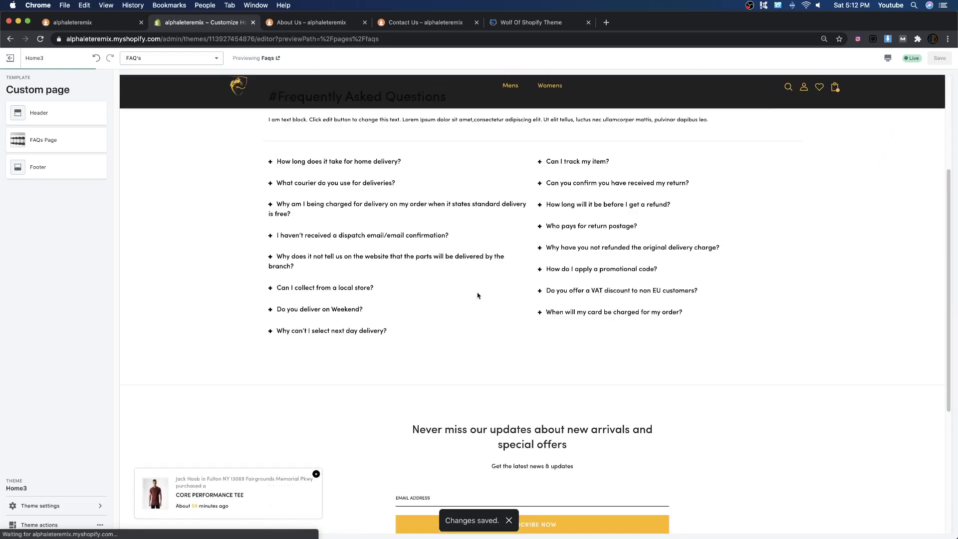
Expand the home delivery and return confirmation questions and inspect the home delivery question block.
left_click(343, 381)
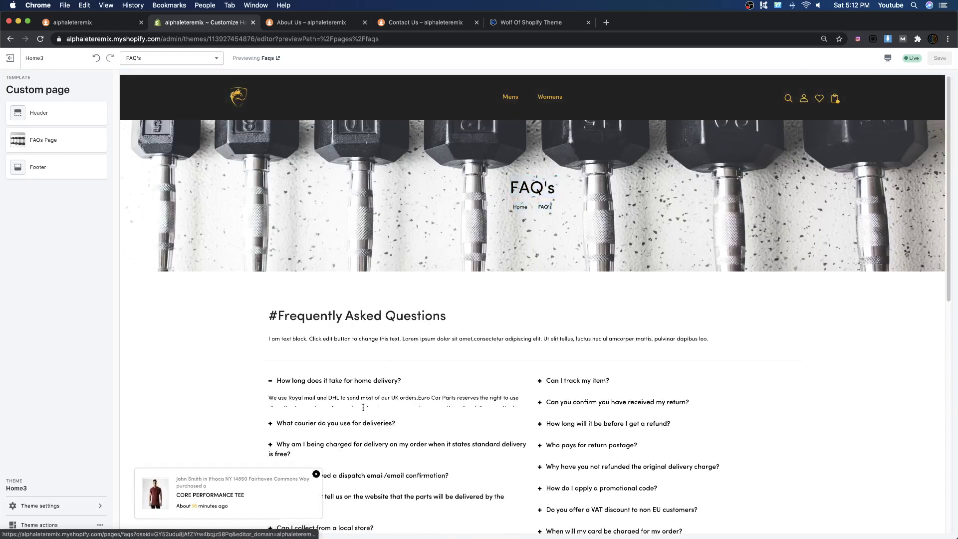
left_click(582, 403)
left_click(56, 141)
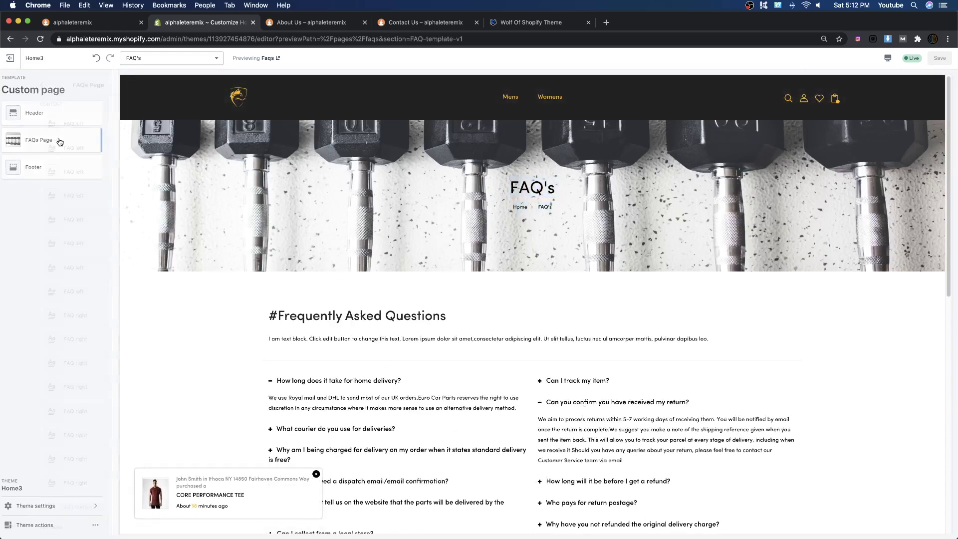
left_click(46, 124)
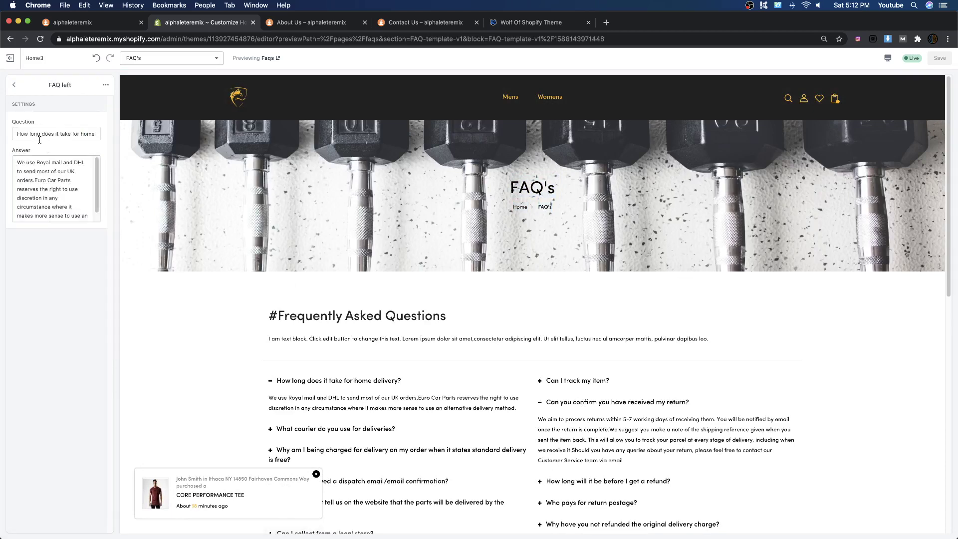
left_click_drag(25, 134, 107, 138)
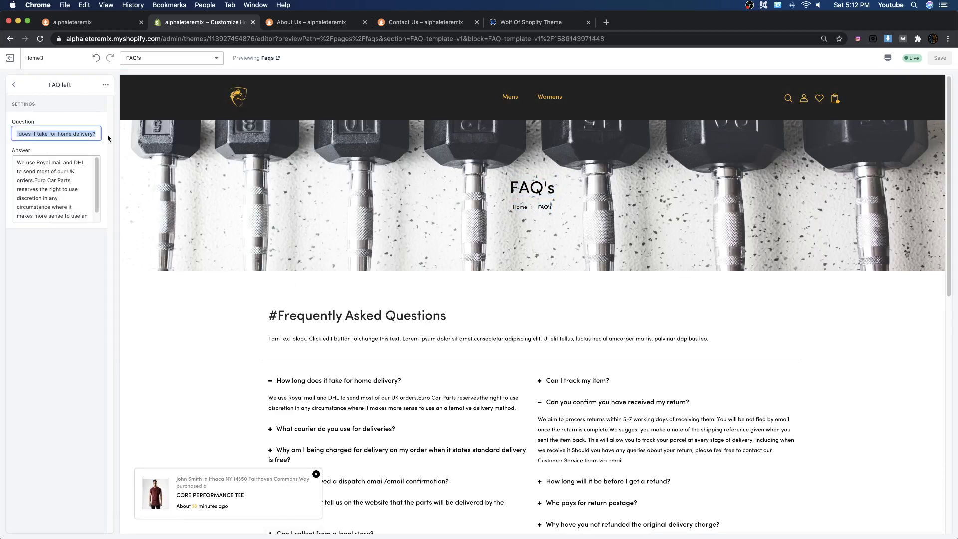
left_click(395, 383)
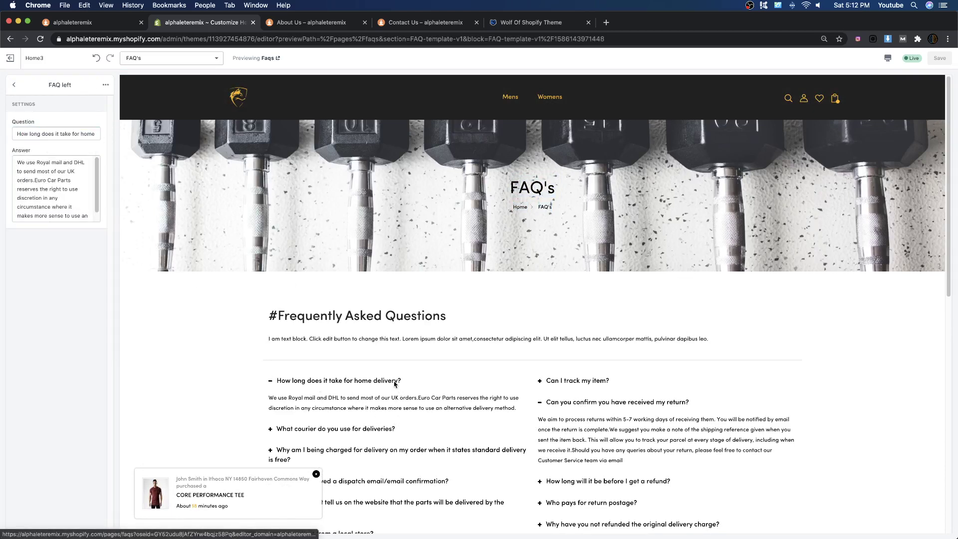
left_click(14, 85)
Remove the 'Can I collect from a local store?' question block from the FAQ page.
left_click(59, 242)
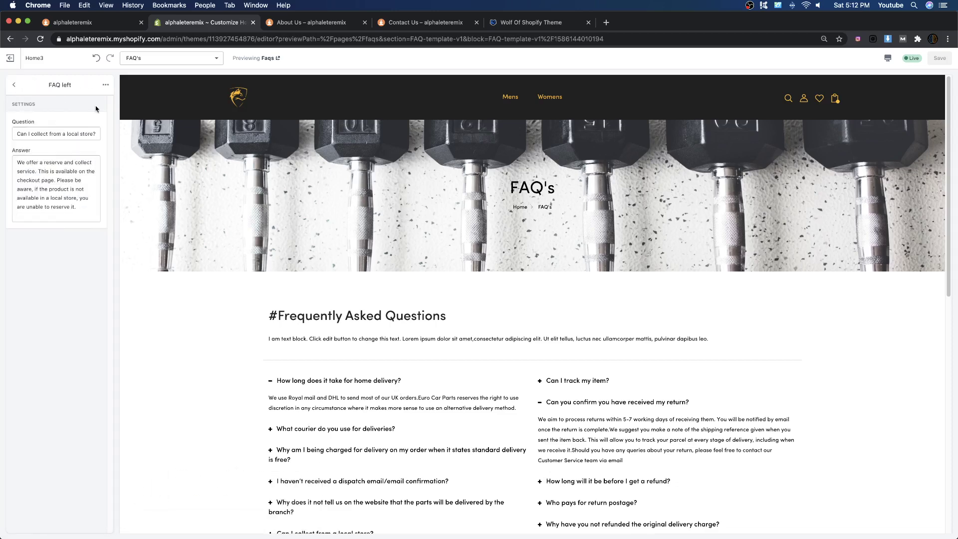
left_click(18, 132)
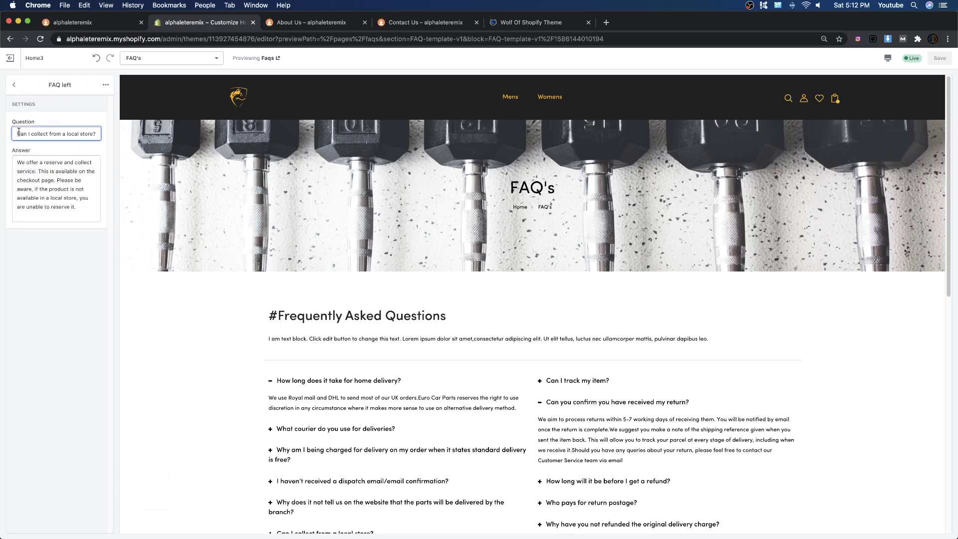
left_click_drag(21, 131, 99, 133)
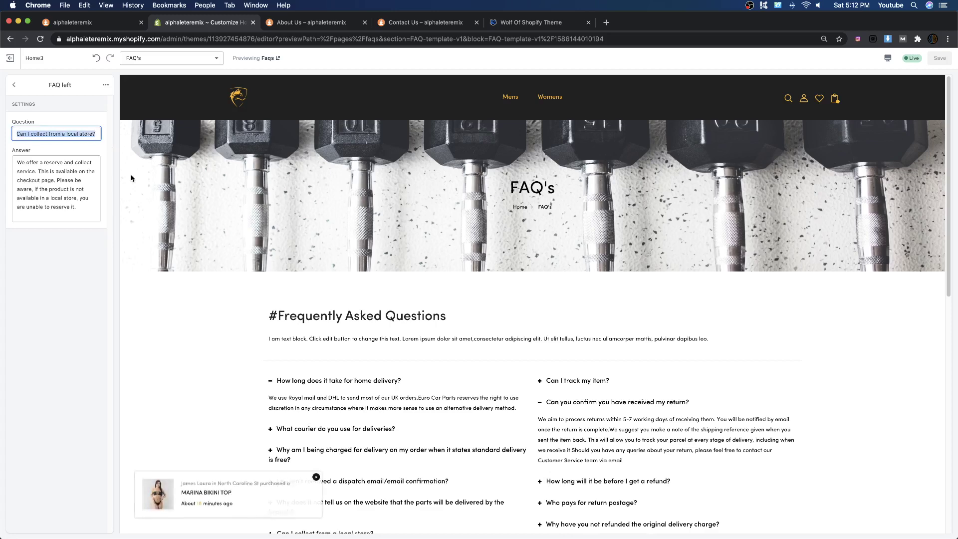
scroll(264, 294, "down", 5)
scroll(263, 294, "up", 5)
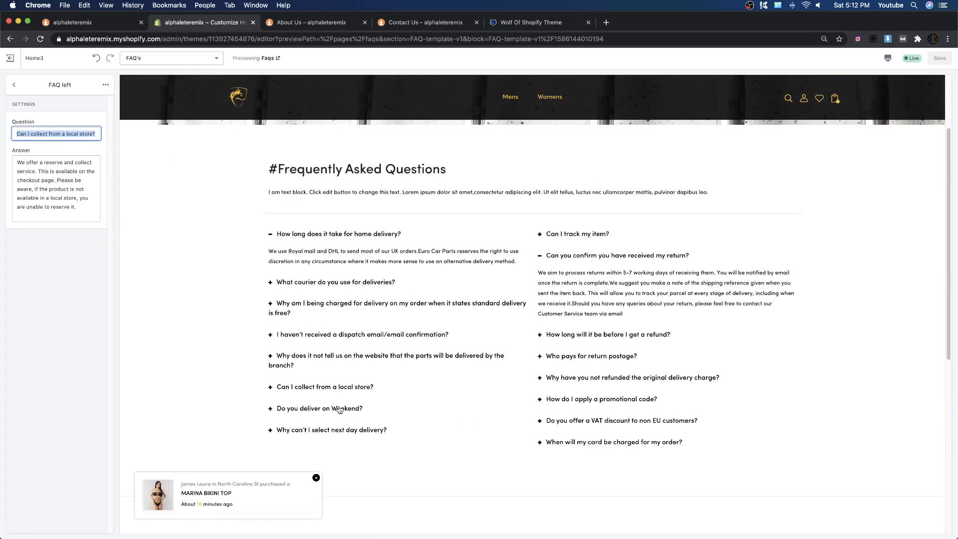
left_click(325, 390)
left_click(105, 85)
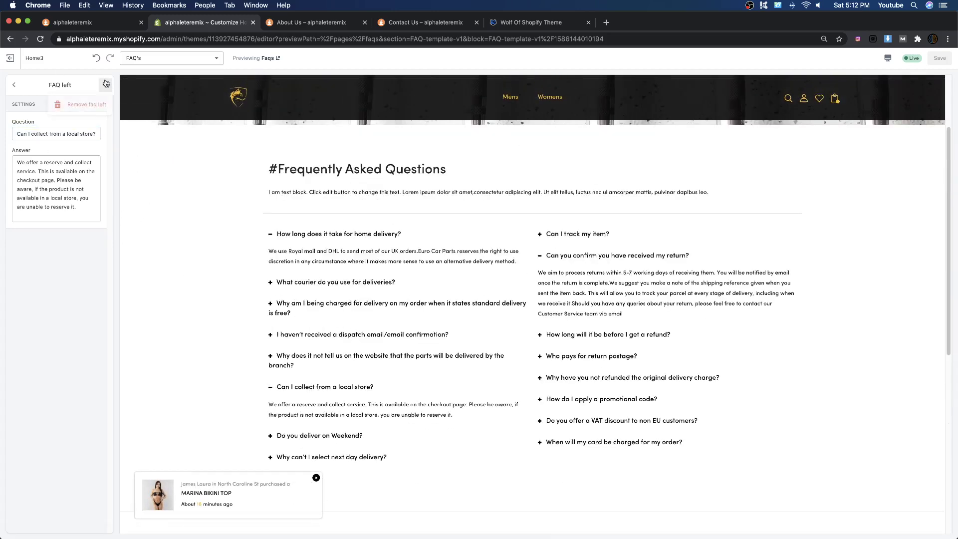
left_click(82, 105)
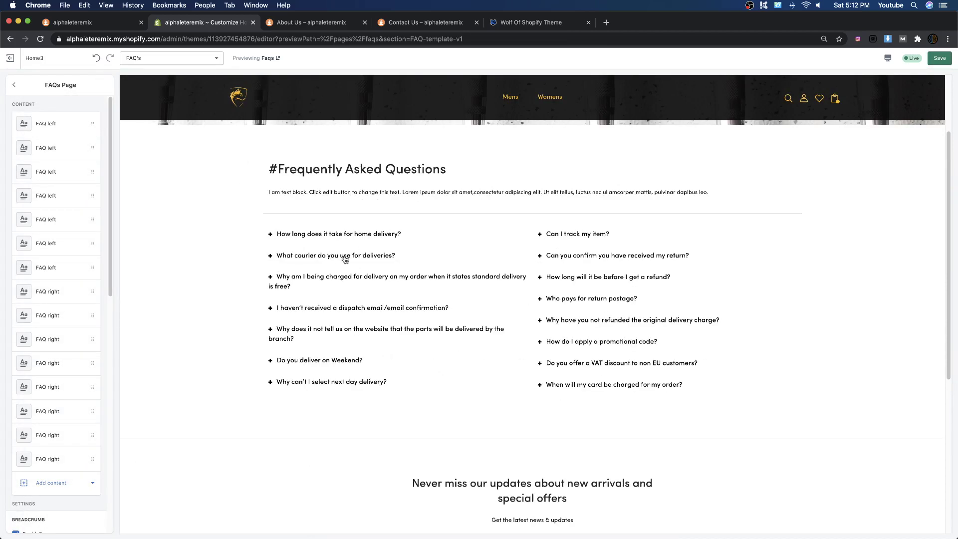
Save the FAQ page changes and switch to the Wolf Of Shopify Theme page.
left_click(947, 62)
scroll(400, 294, "up", 3)
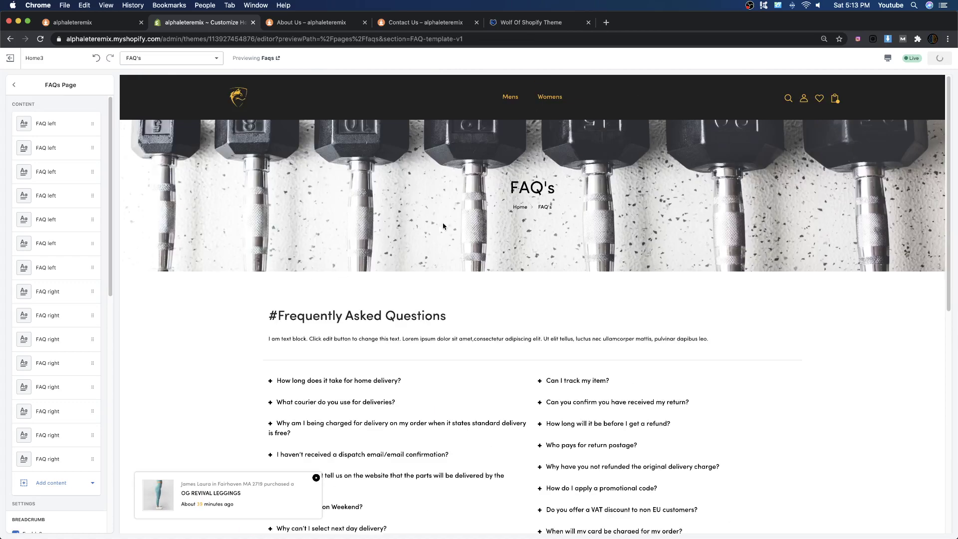
left_click(515, 22)
scroll(562, 278, "down", 10)
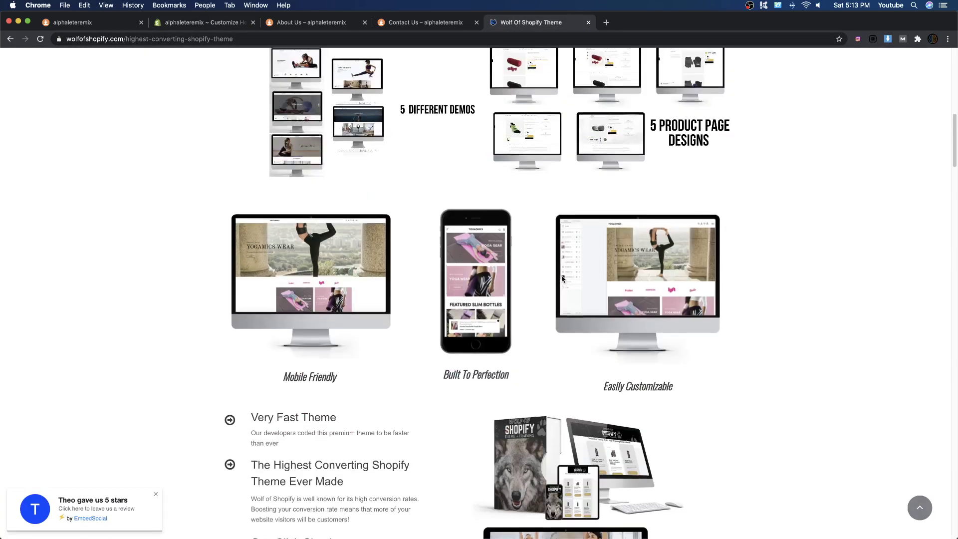
scroll(562, 279, "up", 15)
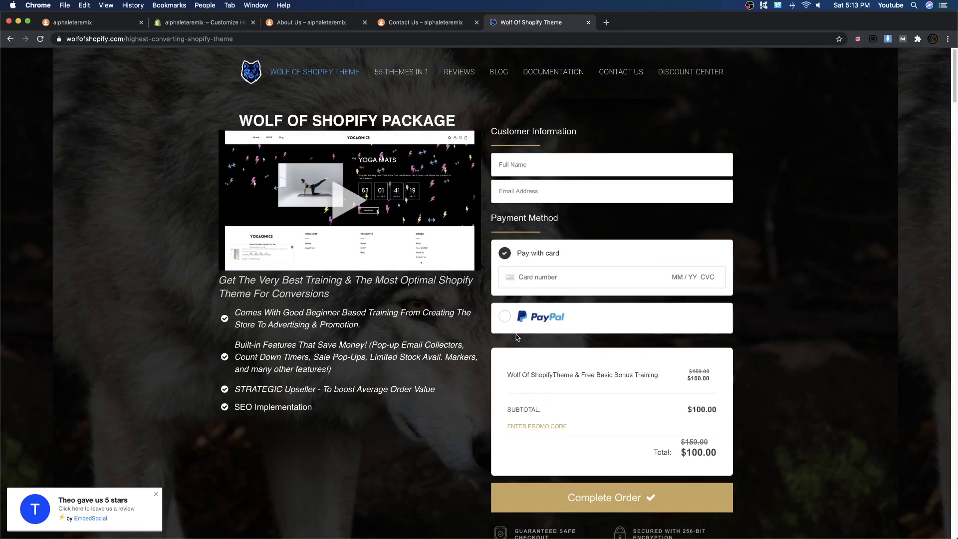
scroll(498, 336, "down", 20)
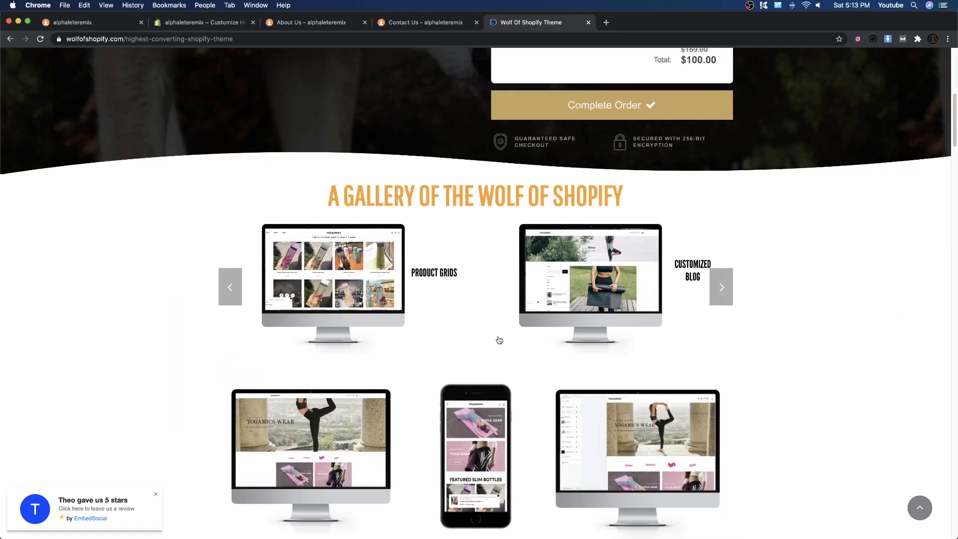
scroll(497, 341, "down", 20)
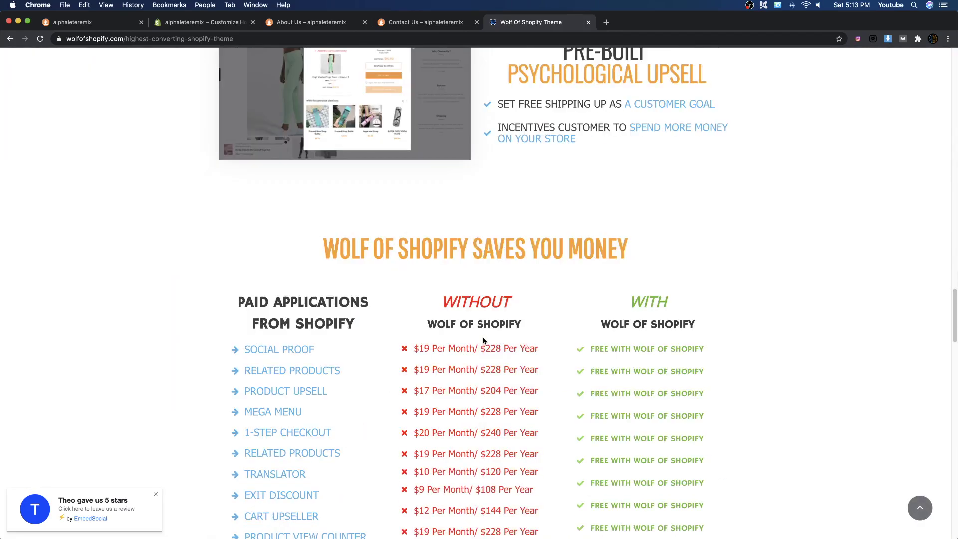
scroll(489, 345, "down", 10)
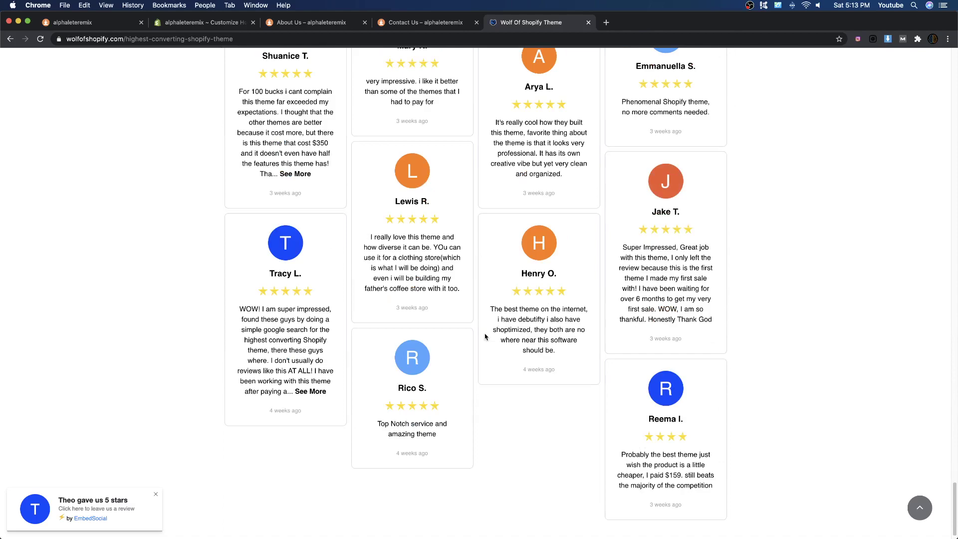
scroll(494, 340, "up", 15)
scroll(495, 338, "up", 20)
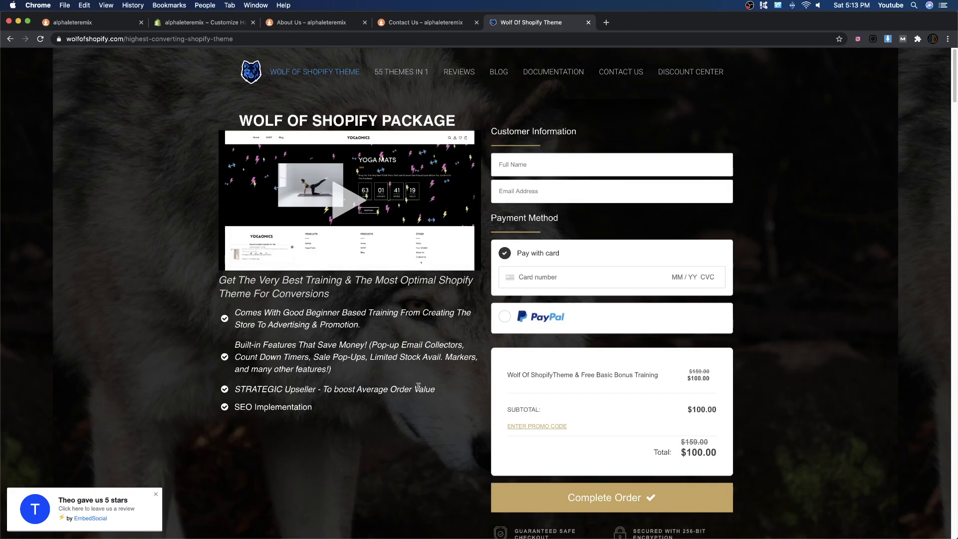
mouse_move(359, 428)
left_mouse_down()
mouse_move(270, 384)
mouse_move(239, 334)
mouse_move(352, 437)
left_mouse_up()
left_click(240, 314)
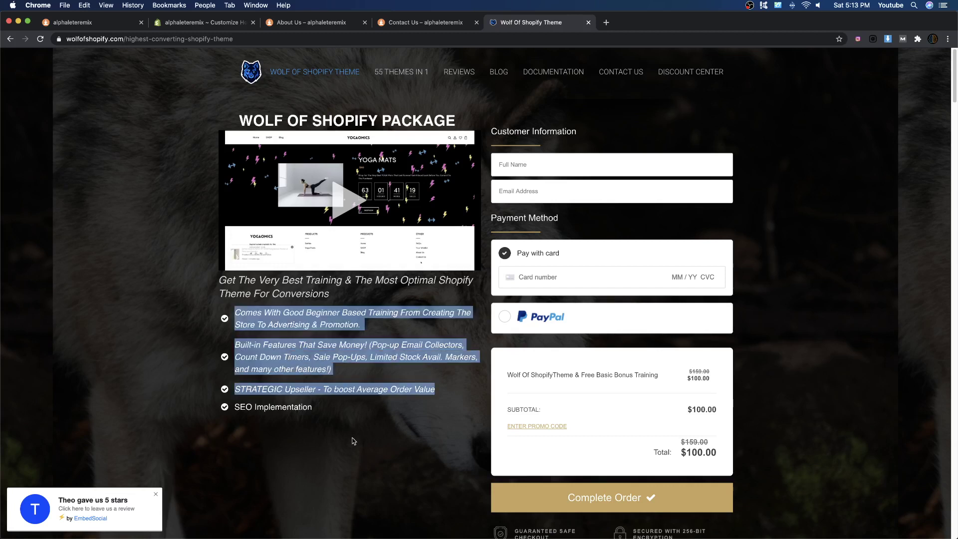
left_click(353, 425)
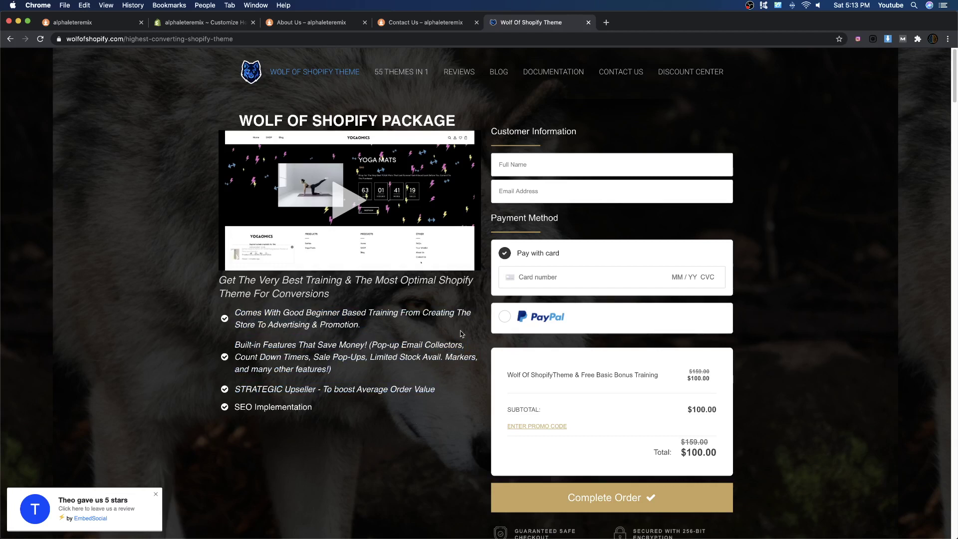
left_click_drag(291, 430, 348, 413)
left_click(348, 413)
Highlight the $159.00 and $100.00 prices and the $100.00 subtotal in the order summary.
left_click_drag(687, 372, 707, 375)
left_click(693, 391)
left_click_drag(689, 411, 713, 410)
left_click(706, 407)
Enter and apply the promo code WARRIOR to the order.
left_click(538, 427)
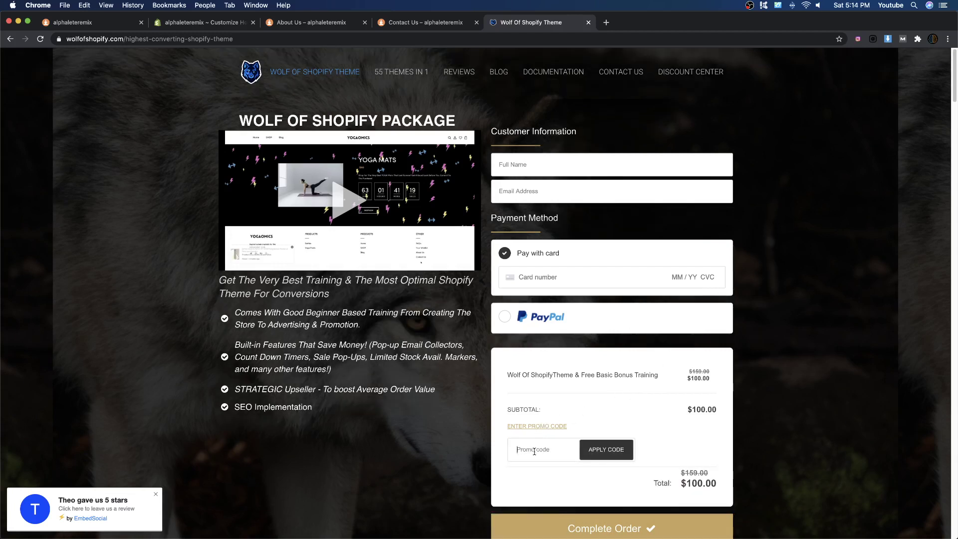
type("warrior")
left_click(583, 455)
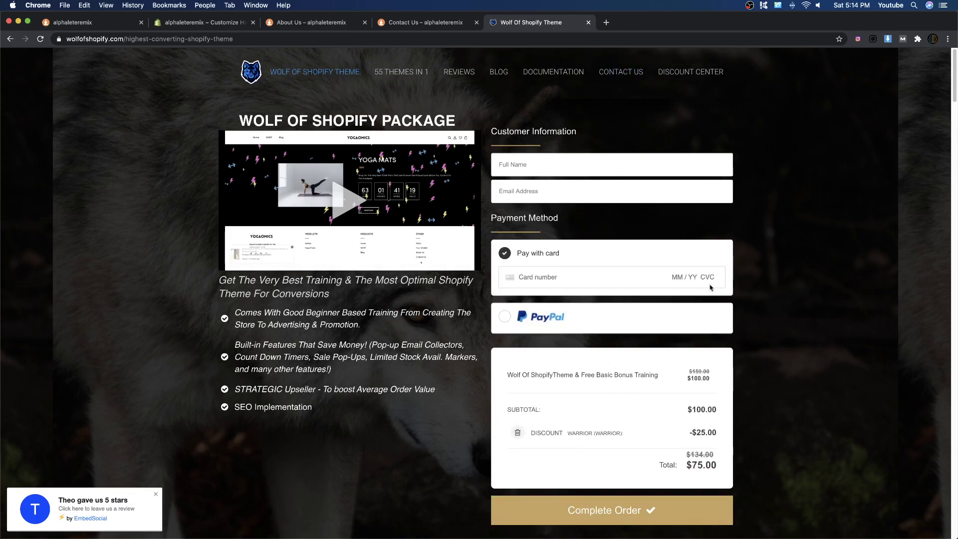
scroll(656, 329, "down", 5)
scroll(599, 359, "up", 5)
scroll(436, 404, "down", 10)
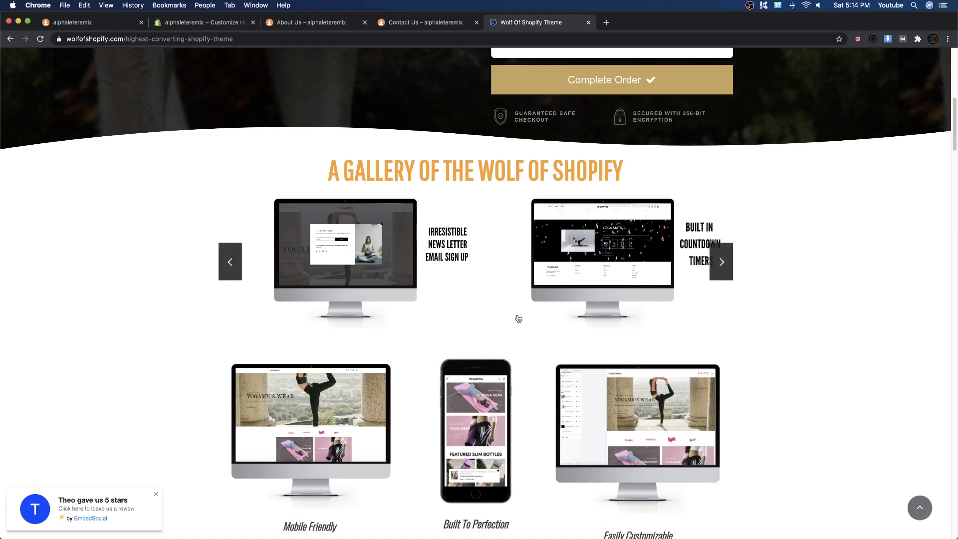
scroll(515, 316, "down", 10)
scroll(532, 319, "down", 5)
scroll(522, 324, "up", 15)
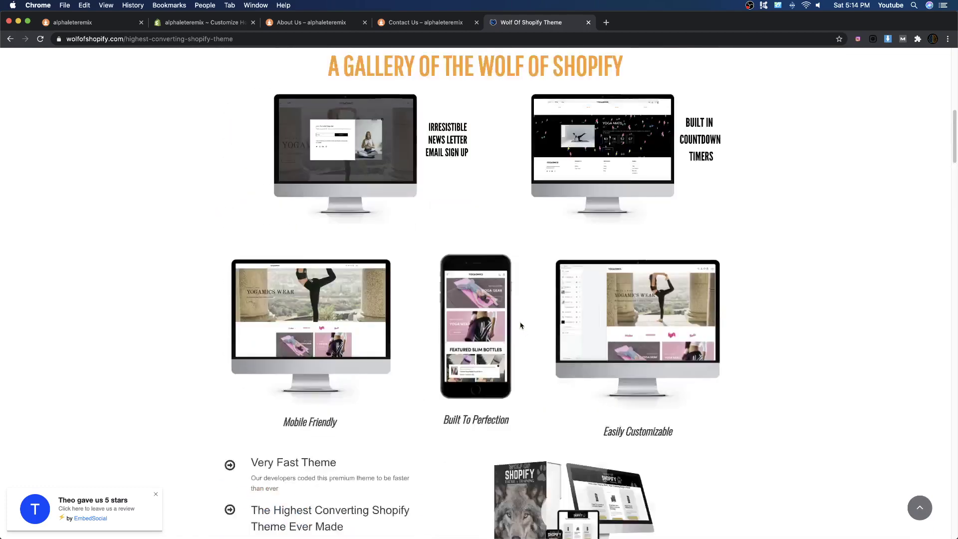
scroll(402, 272, "up", 5)
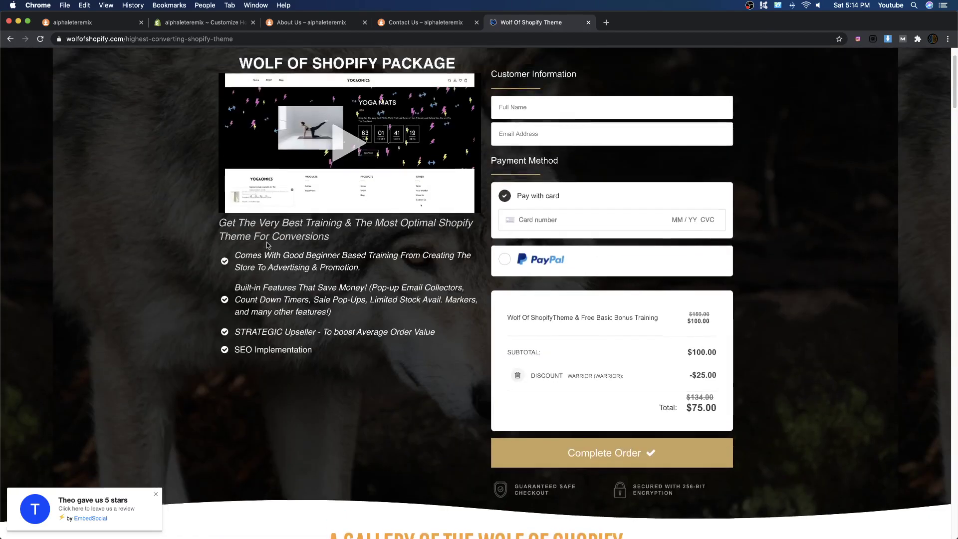